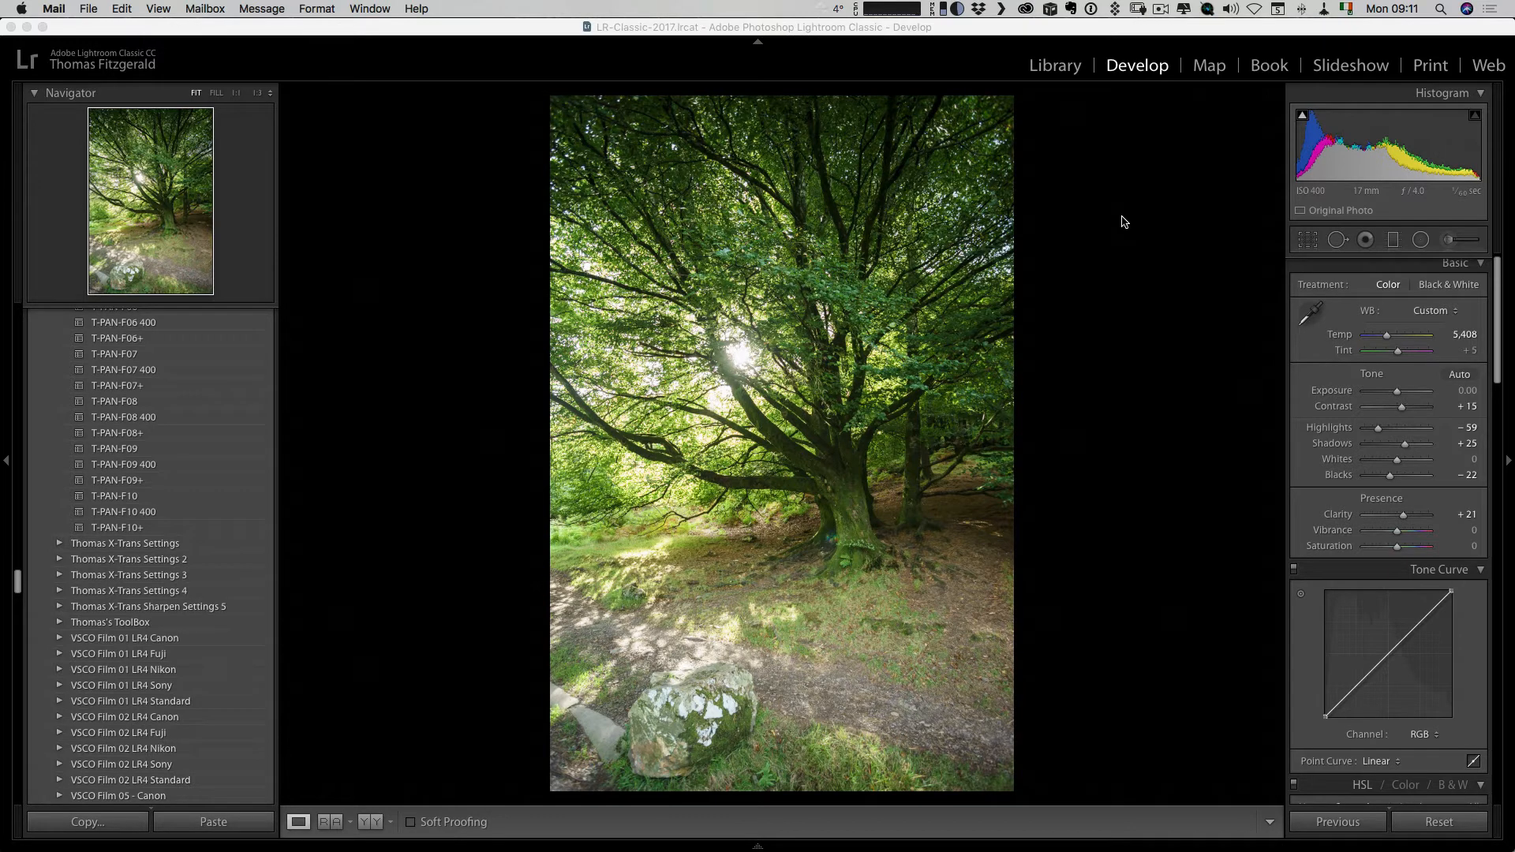
Send the tree photo to Luminar 2018 as a 16-bit sRGB TIFF copy with the Lightroom adjustments.
scroll(1388, 520, "down", 6)
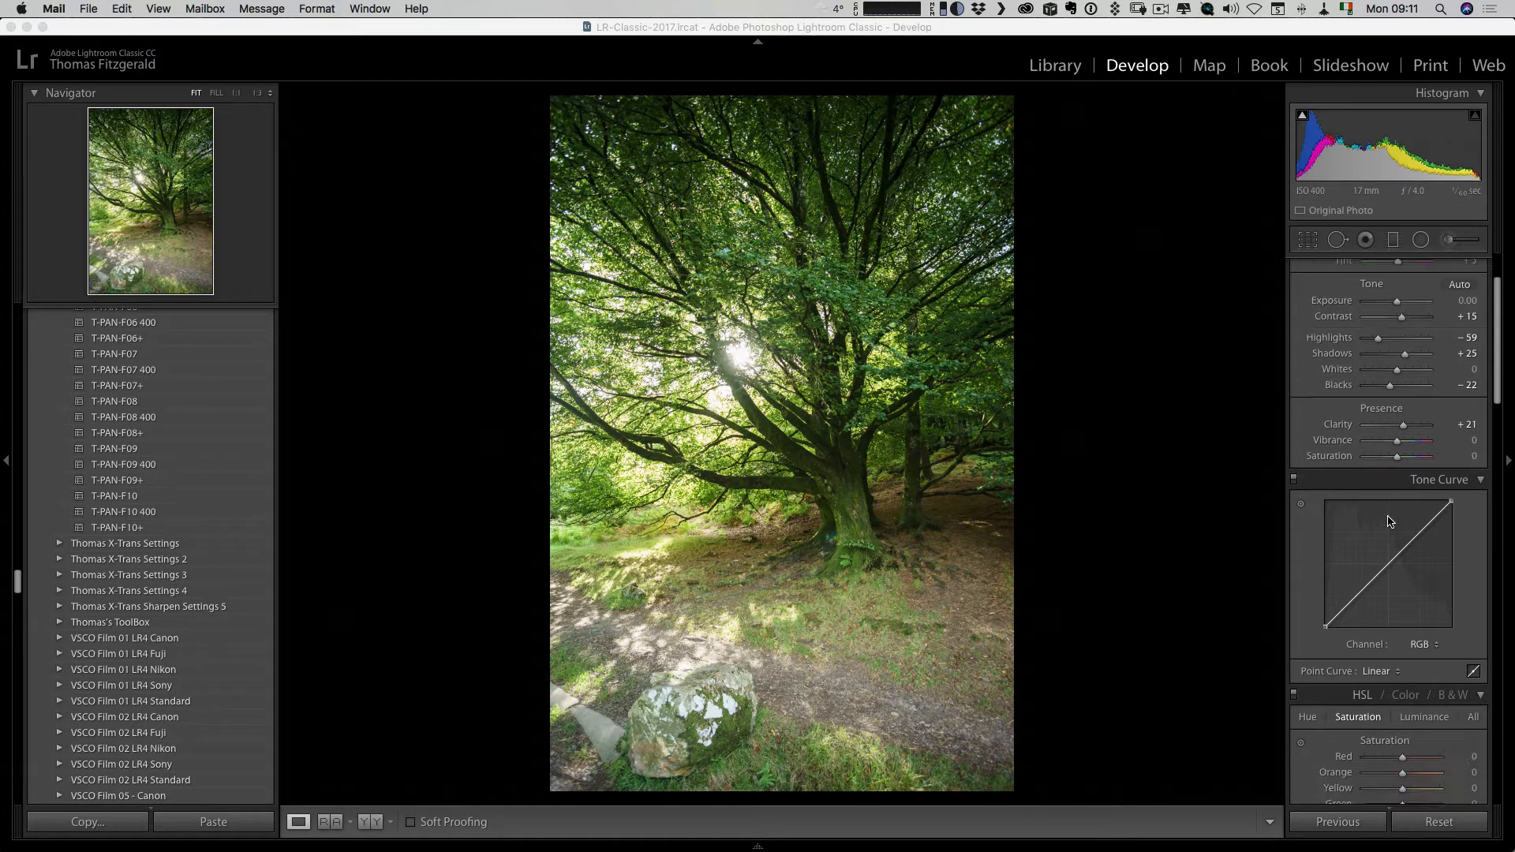
scroll(1389, 521, "down", 10)
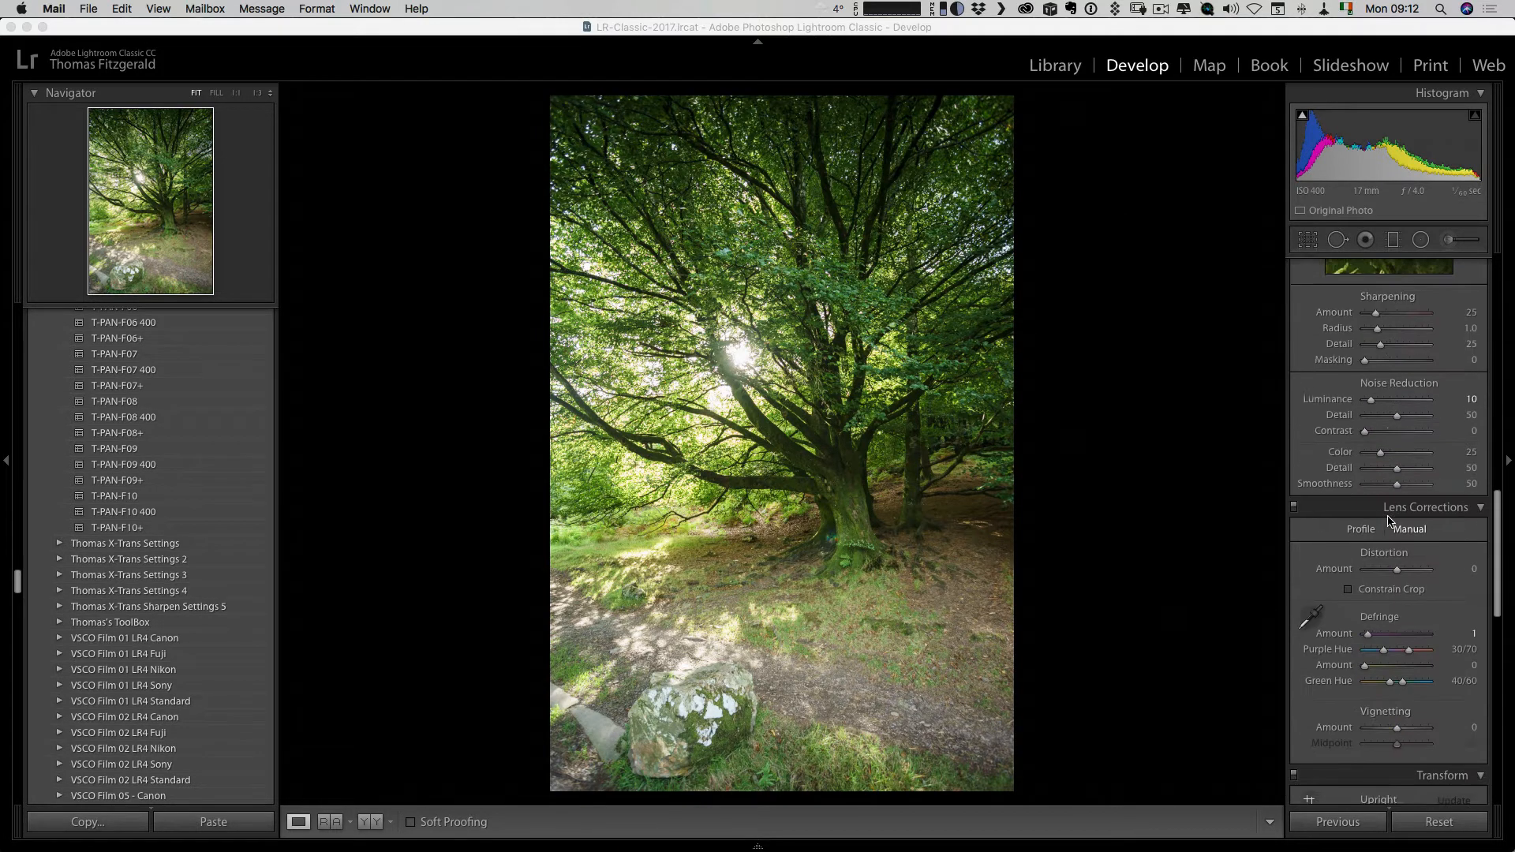
scroll(1389, 518, "up", 15)
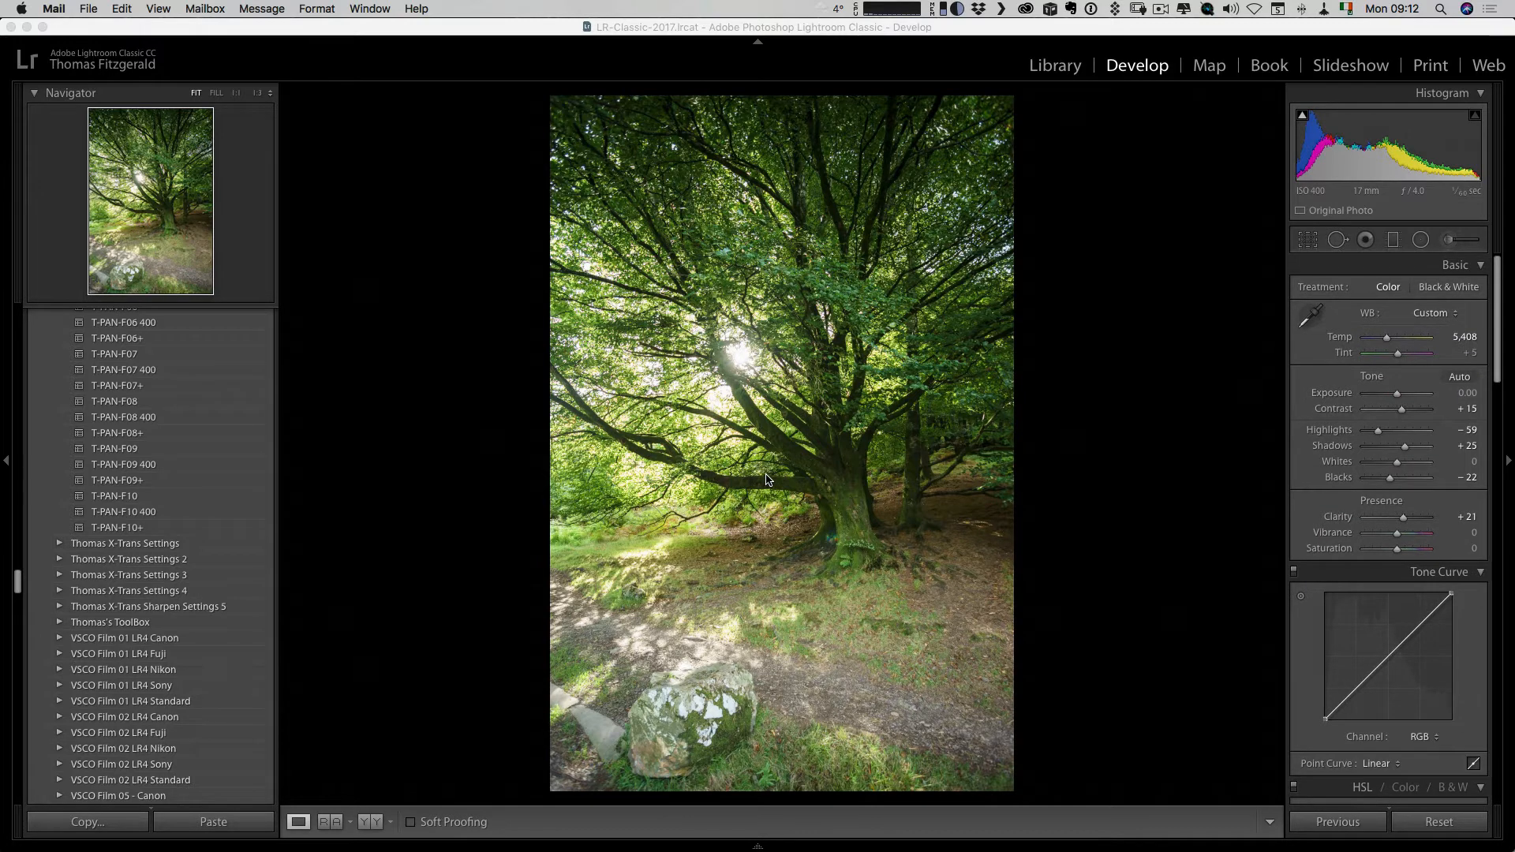
right_click(666, 264)
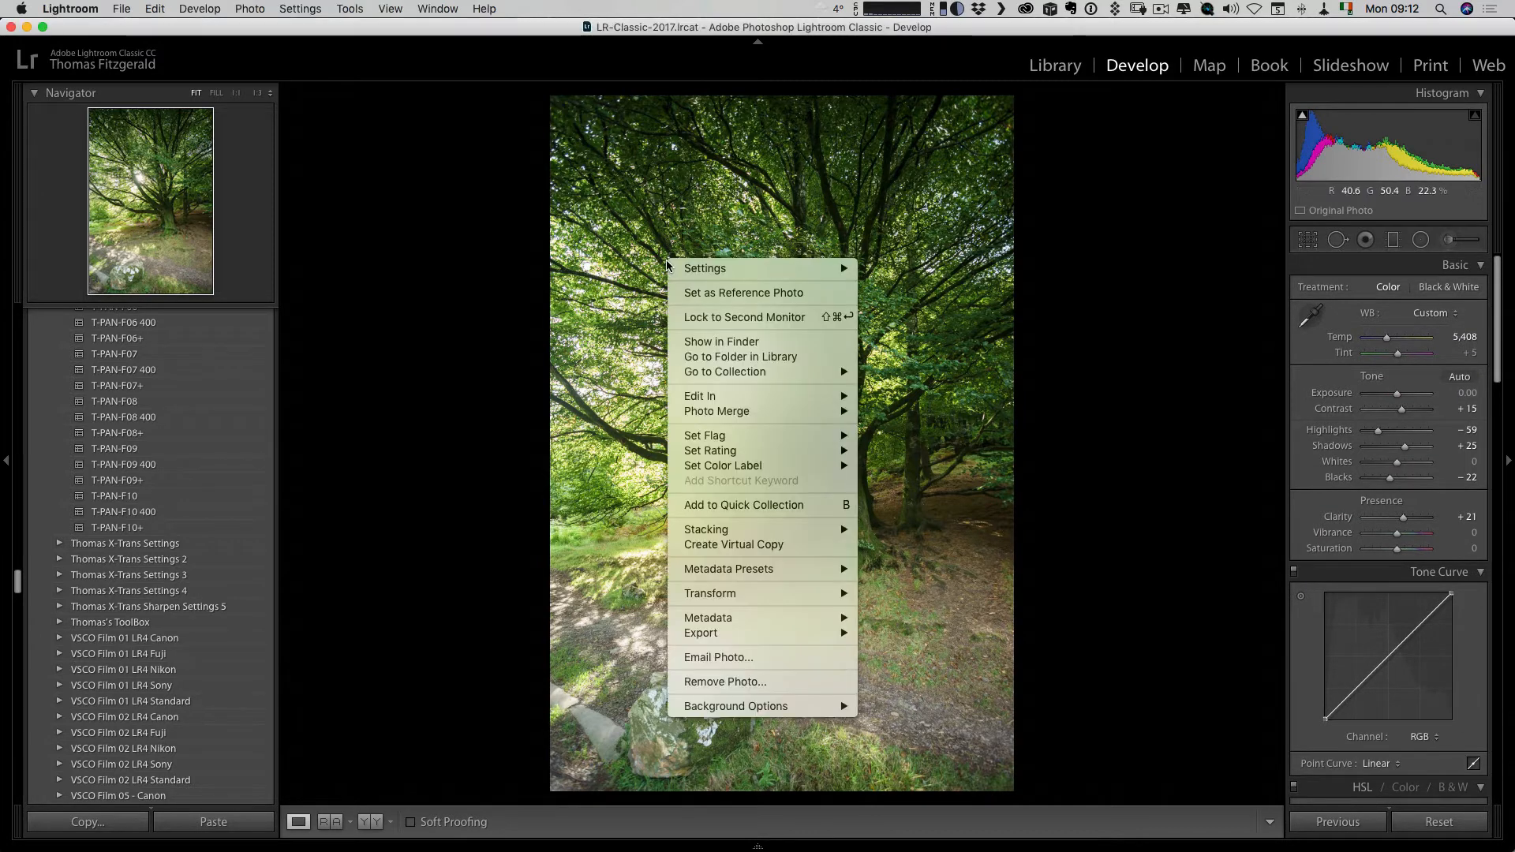
mouse_move(756, 399)
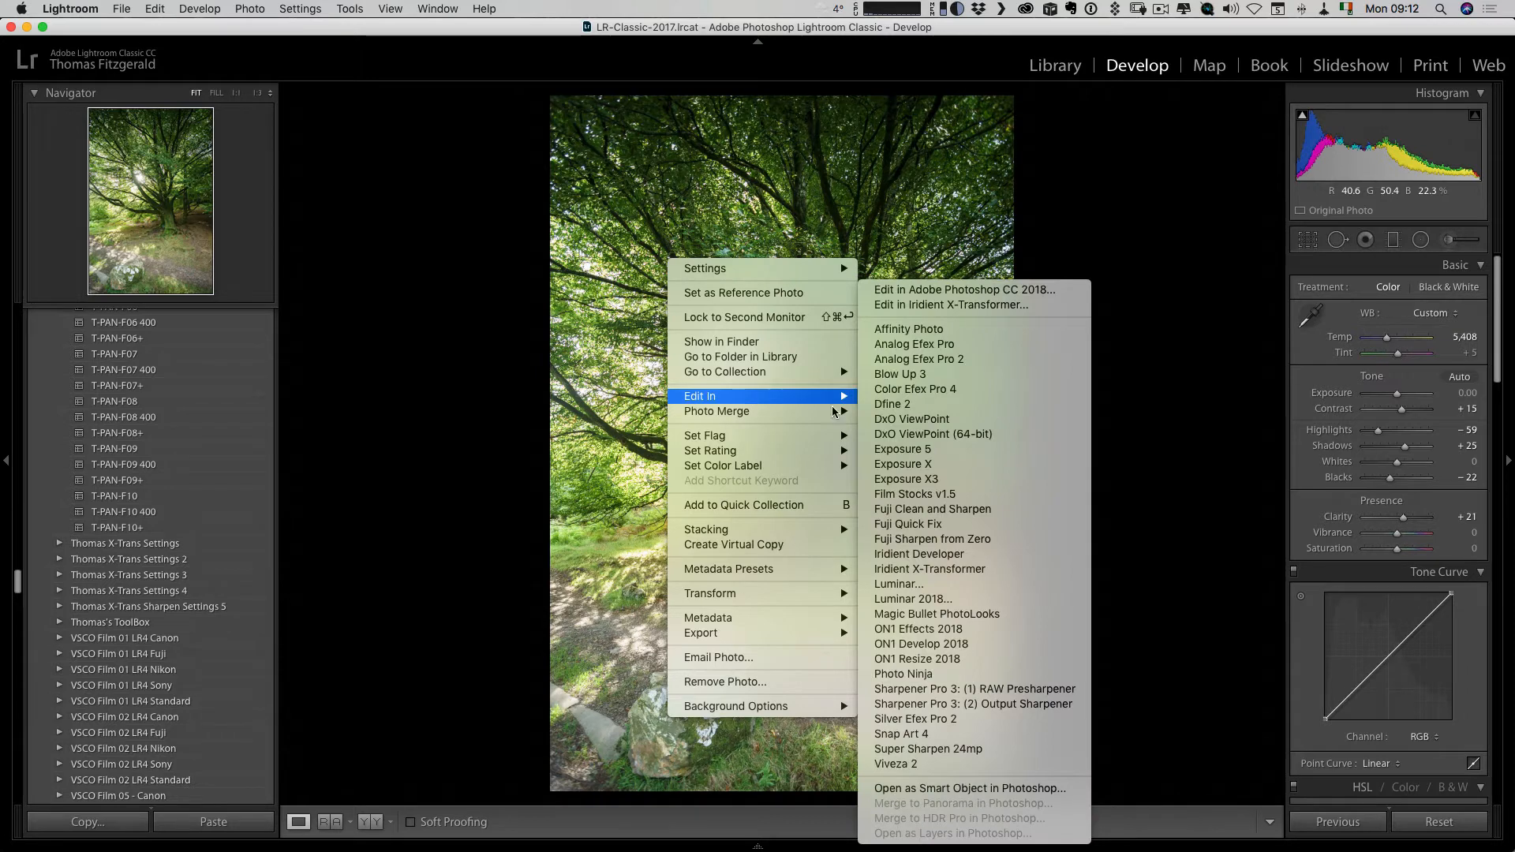
left_click(1009, 599)
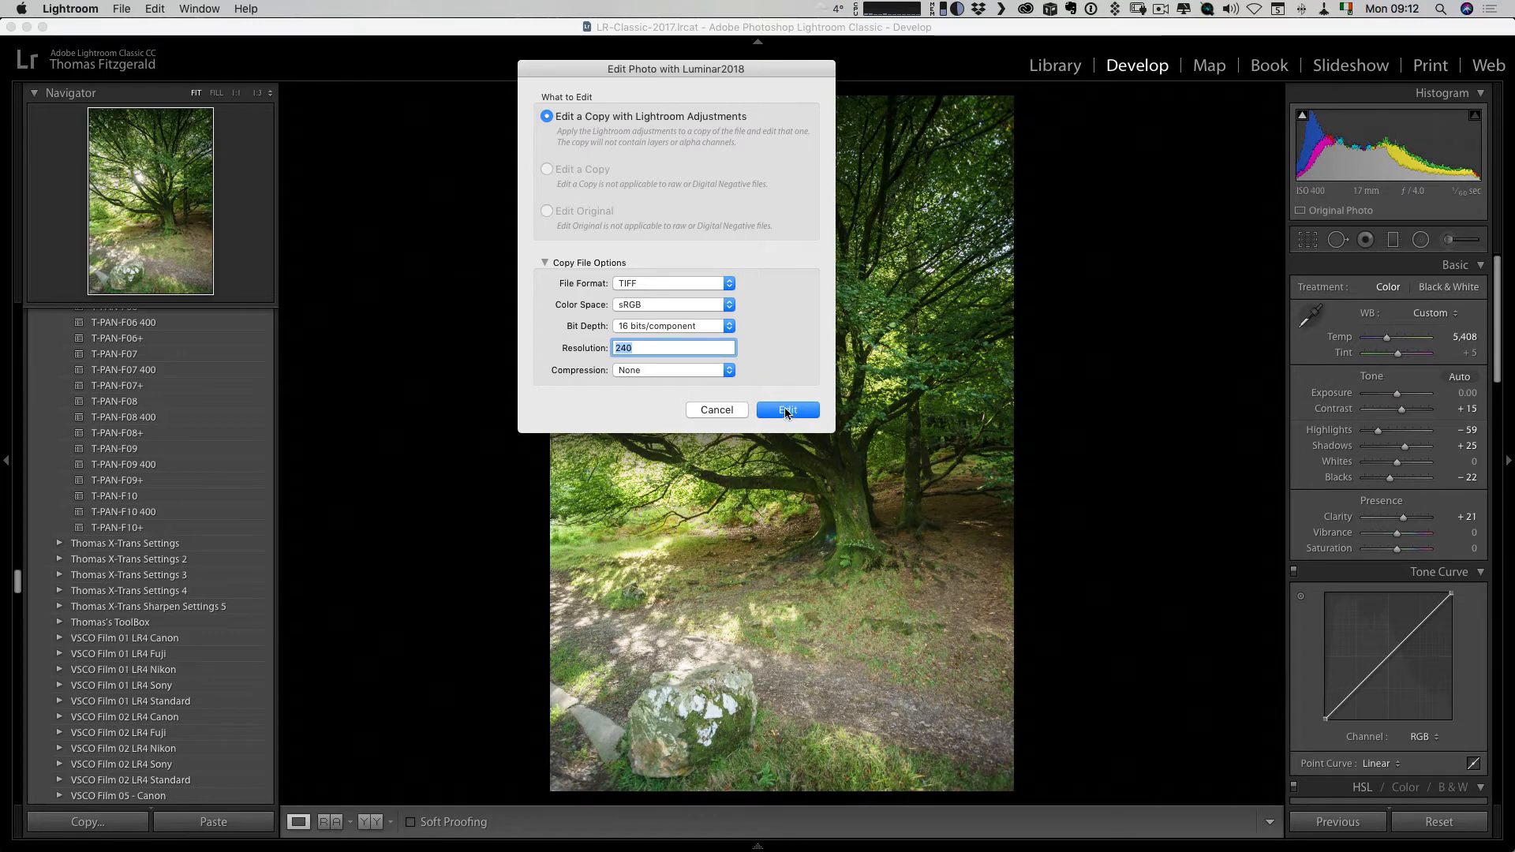
left_click(786, 411)
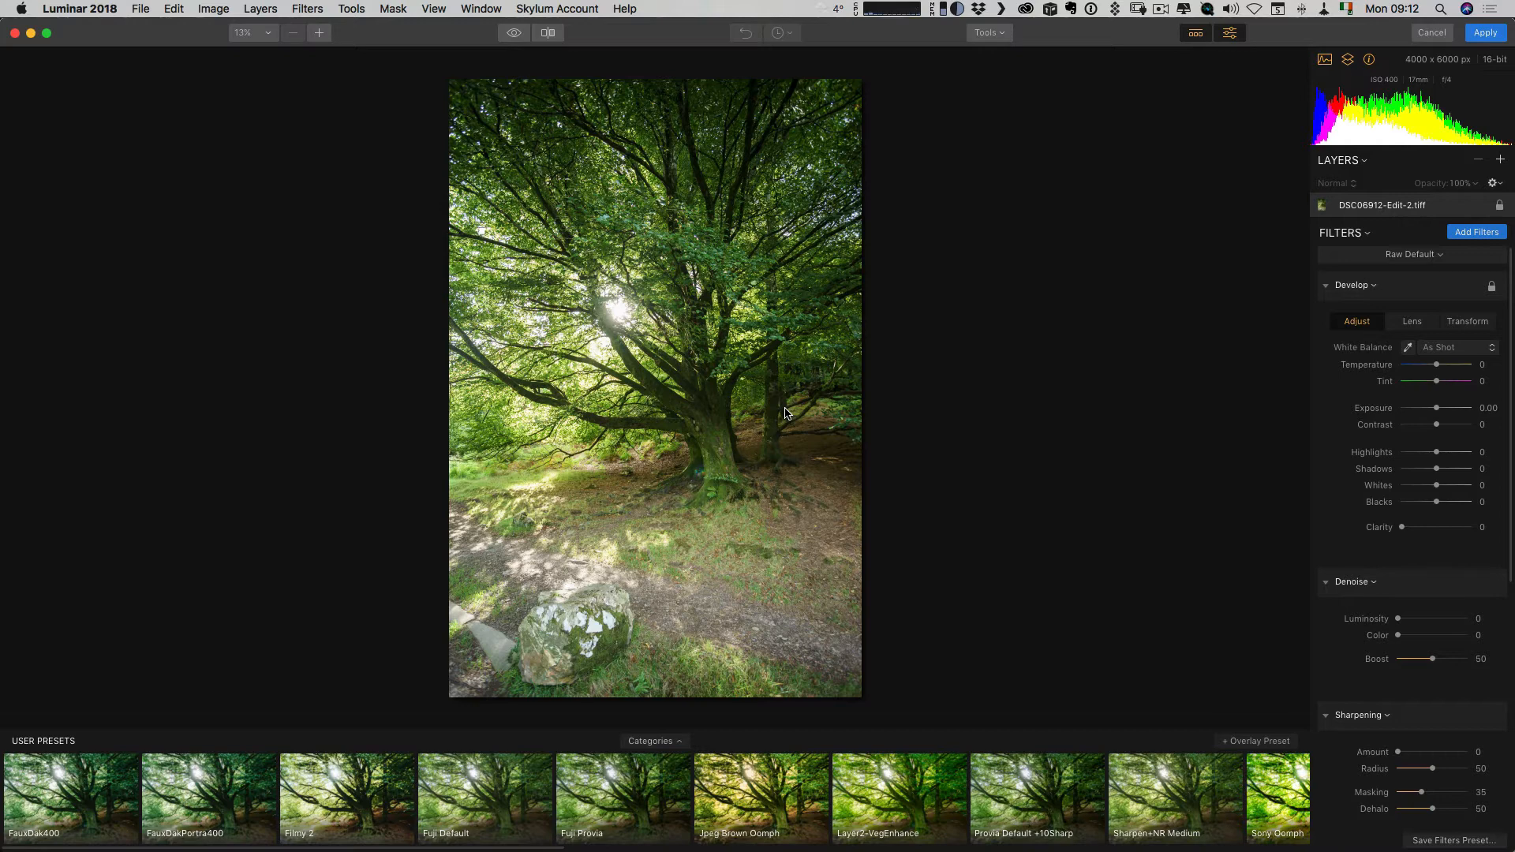
Hide the preset strip and set the Accent - AI Filter boost to 45.
left_click(1195, 35)
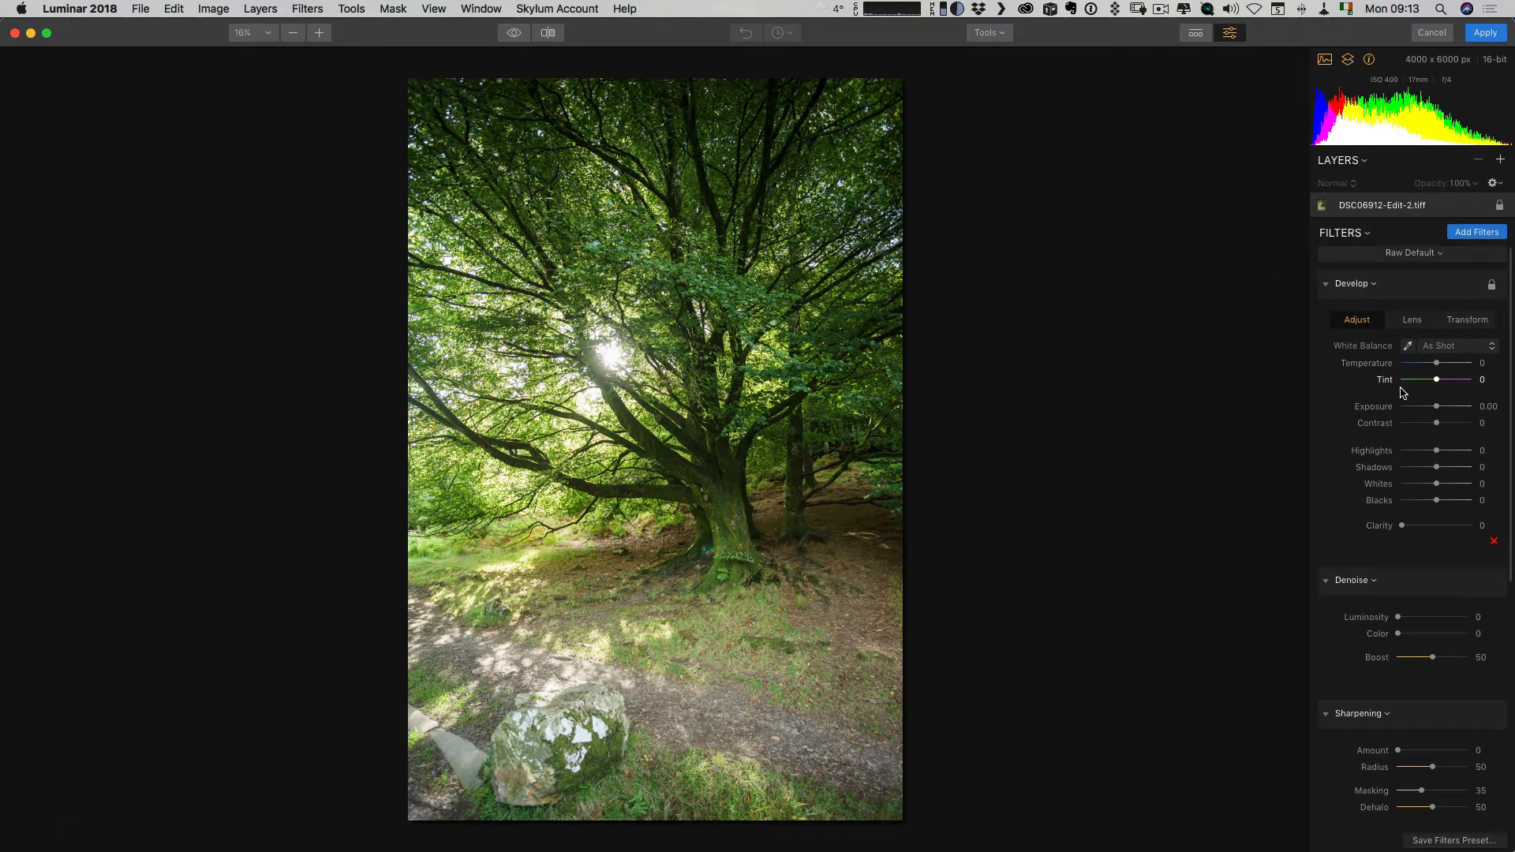
scroll(1402, 393, "down", 10)
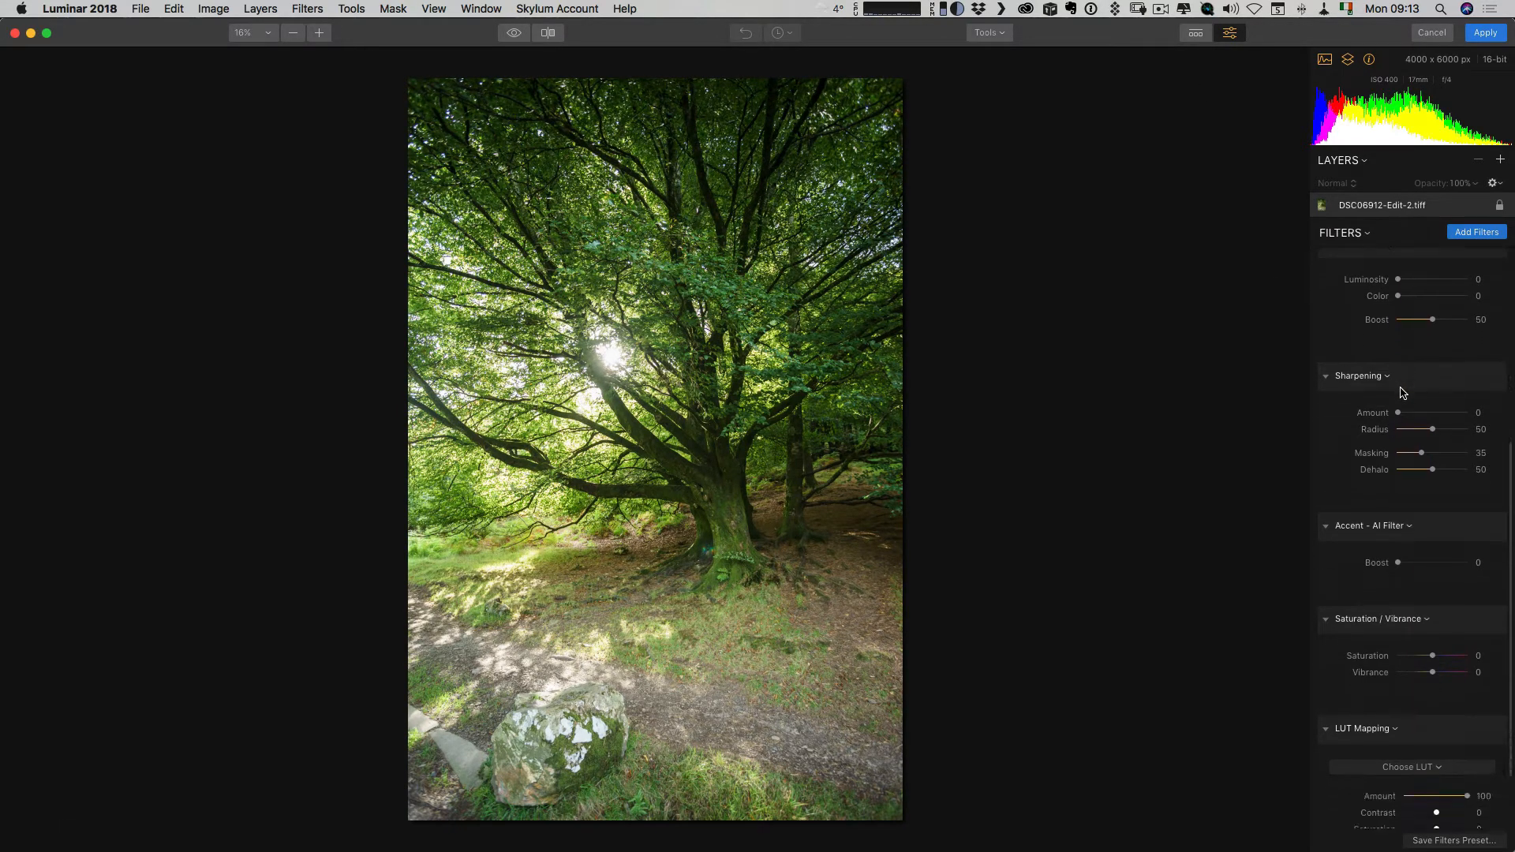
left_click_drag(1397, 563, 1433, 565)
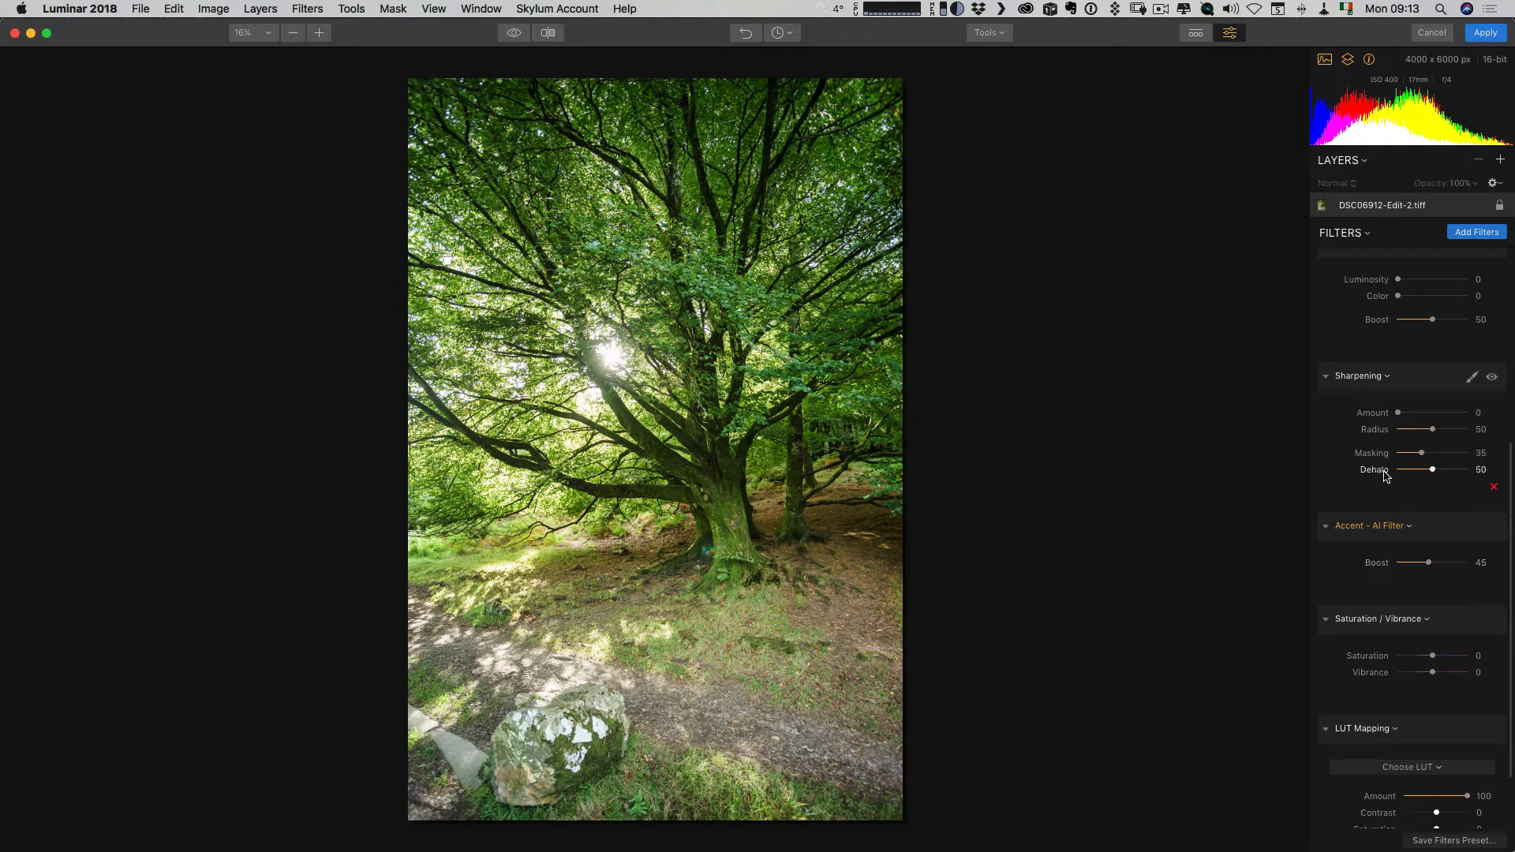
Add the Sunrays filter from the filters catalog and close the catalog.
scroll(1387, 473, "down", 3)
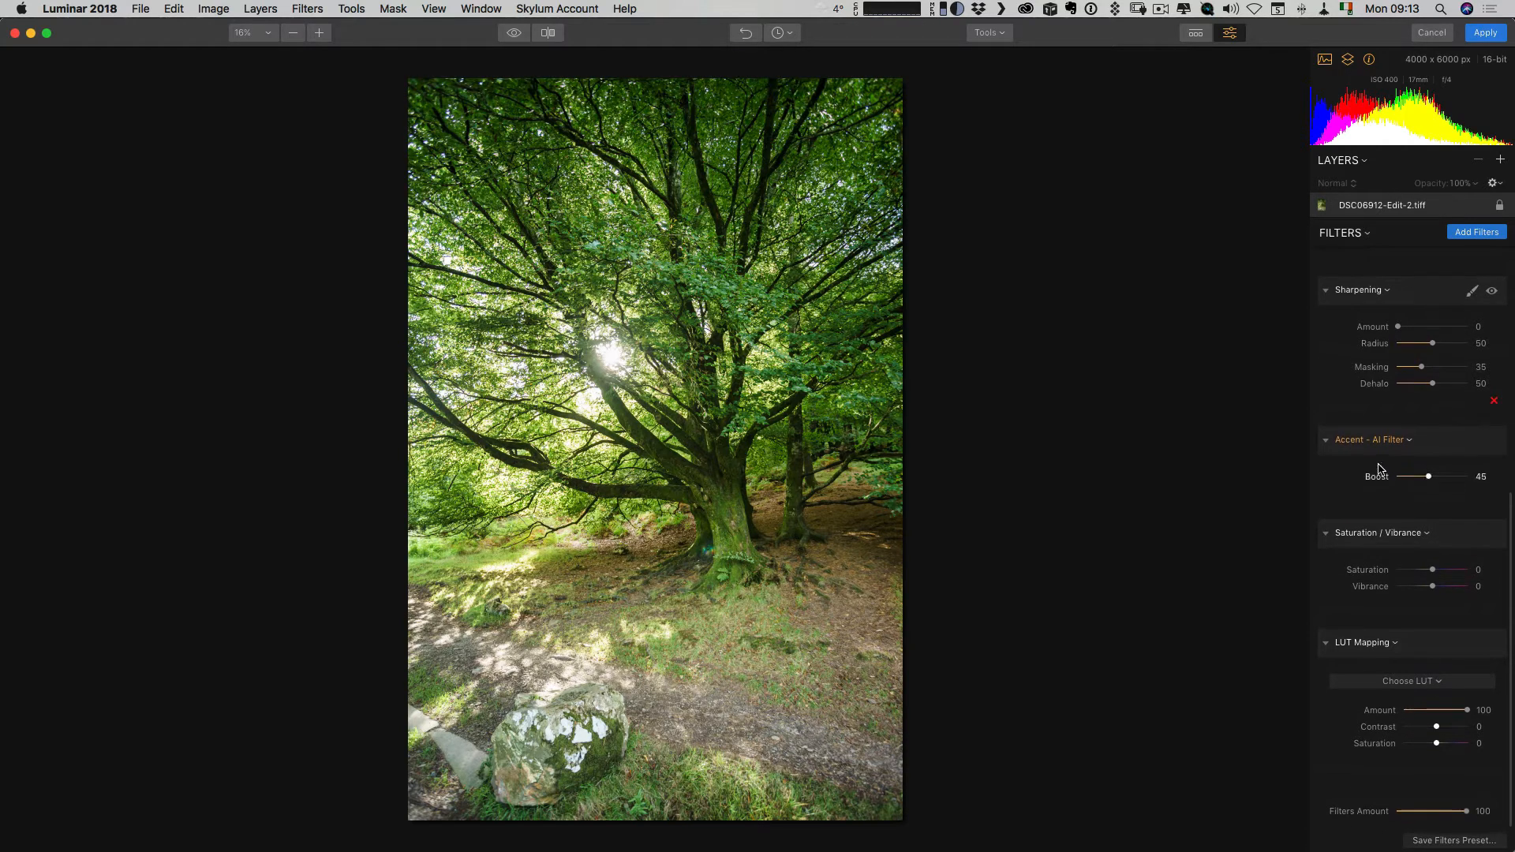
left_click(1464, 234)
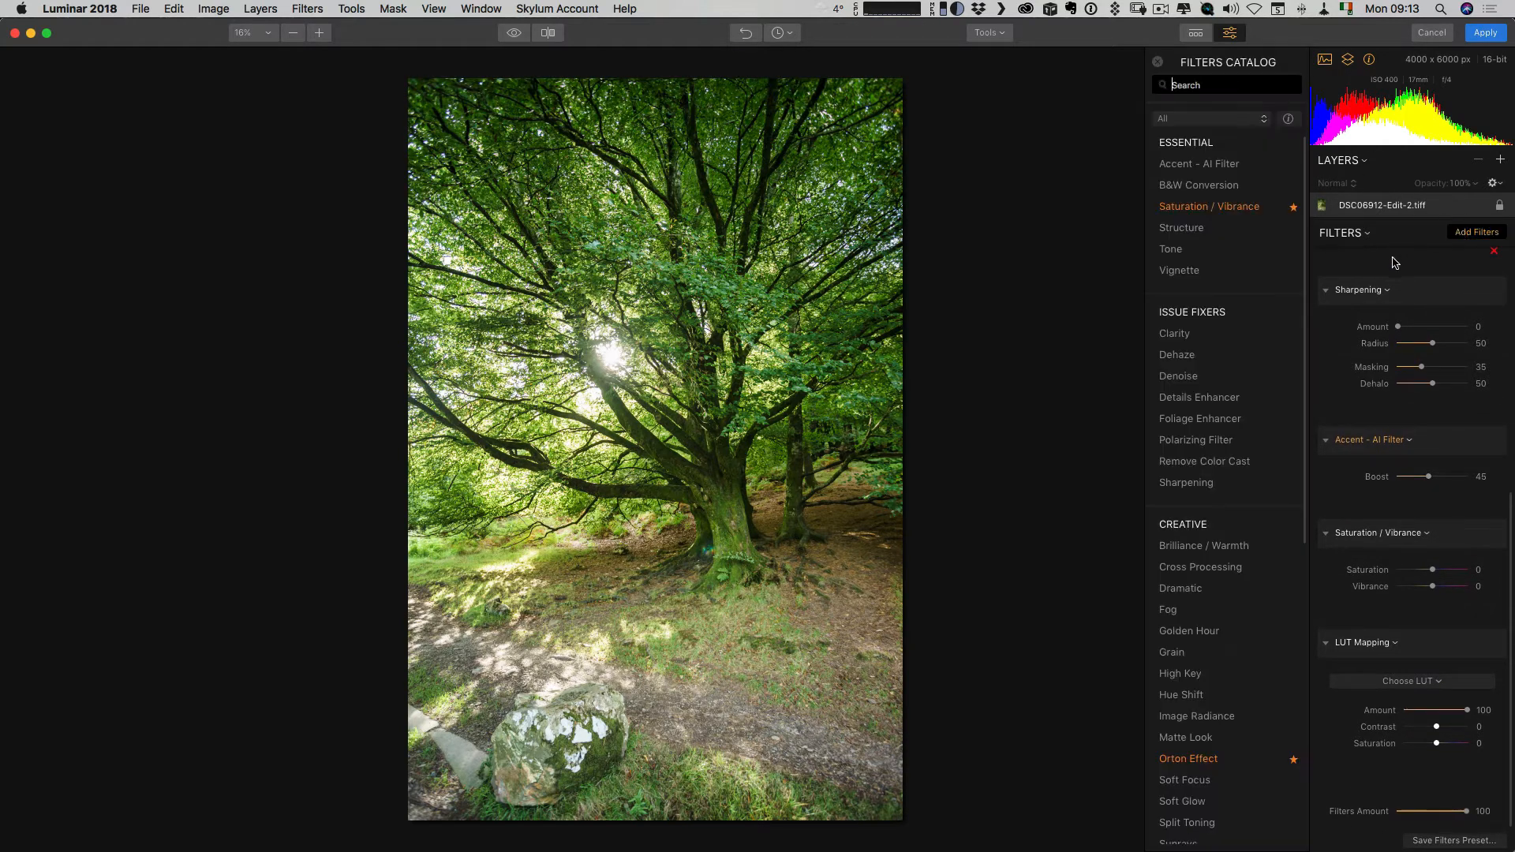
scroll(1276, 537, "down", 5)
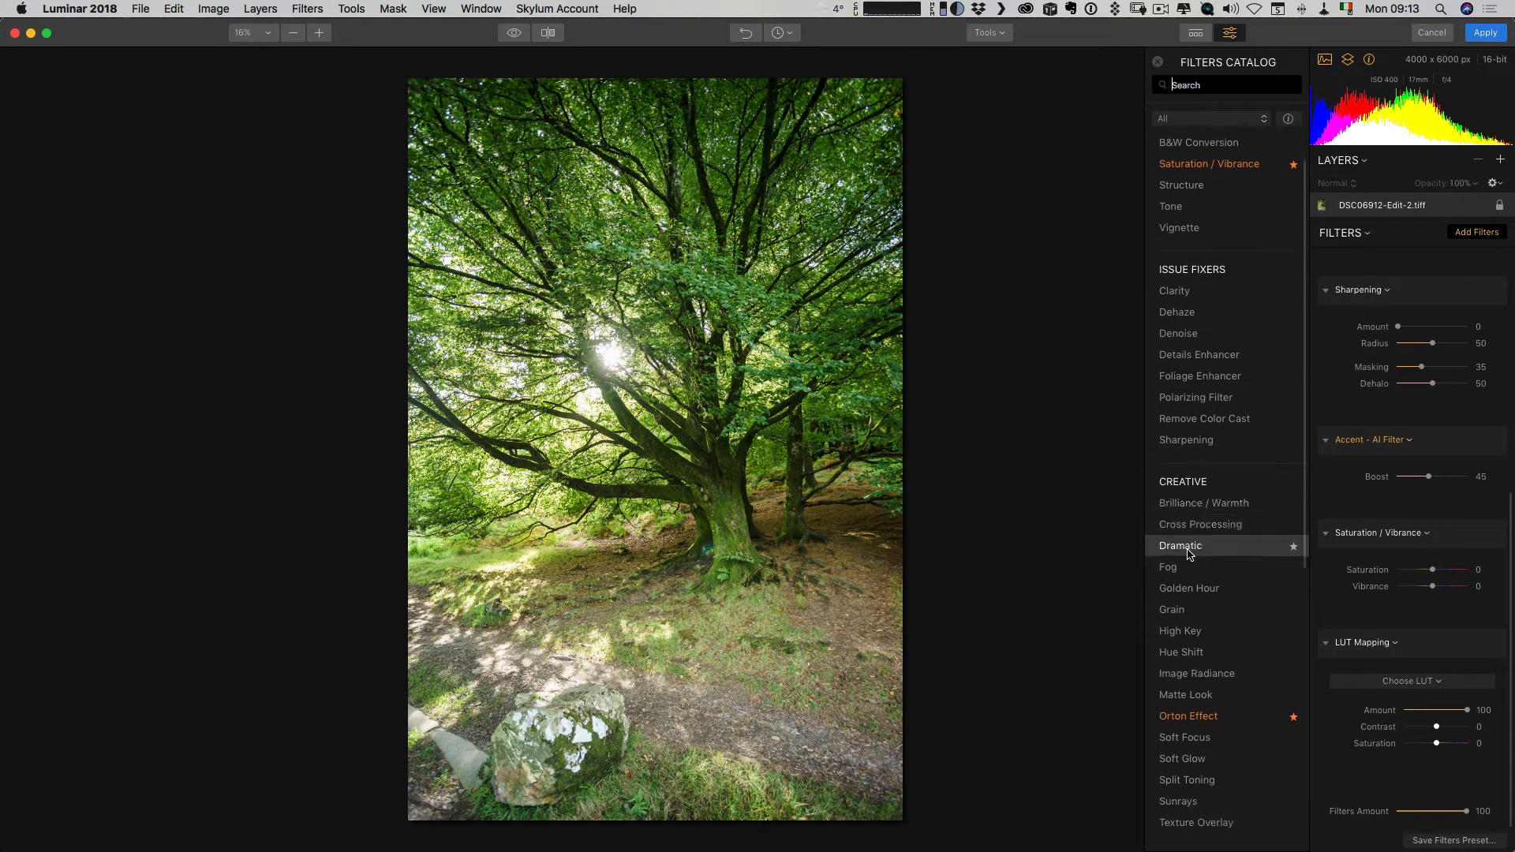
left_click(1177, 605)
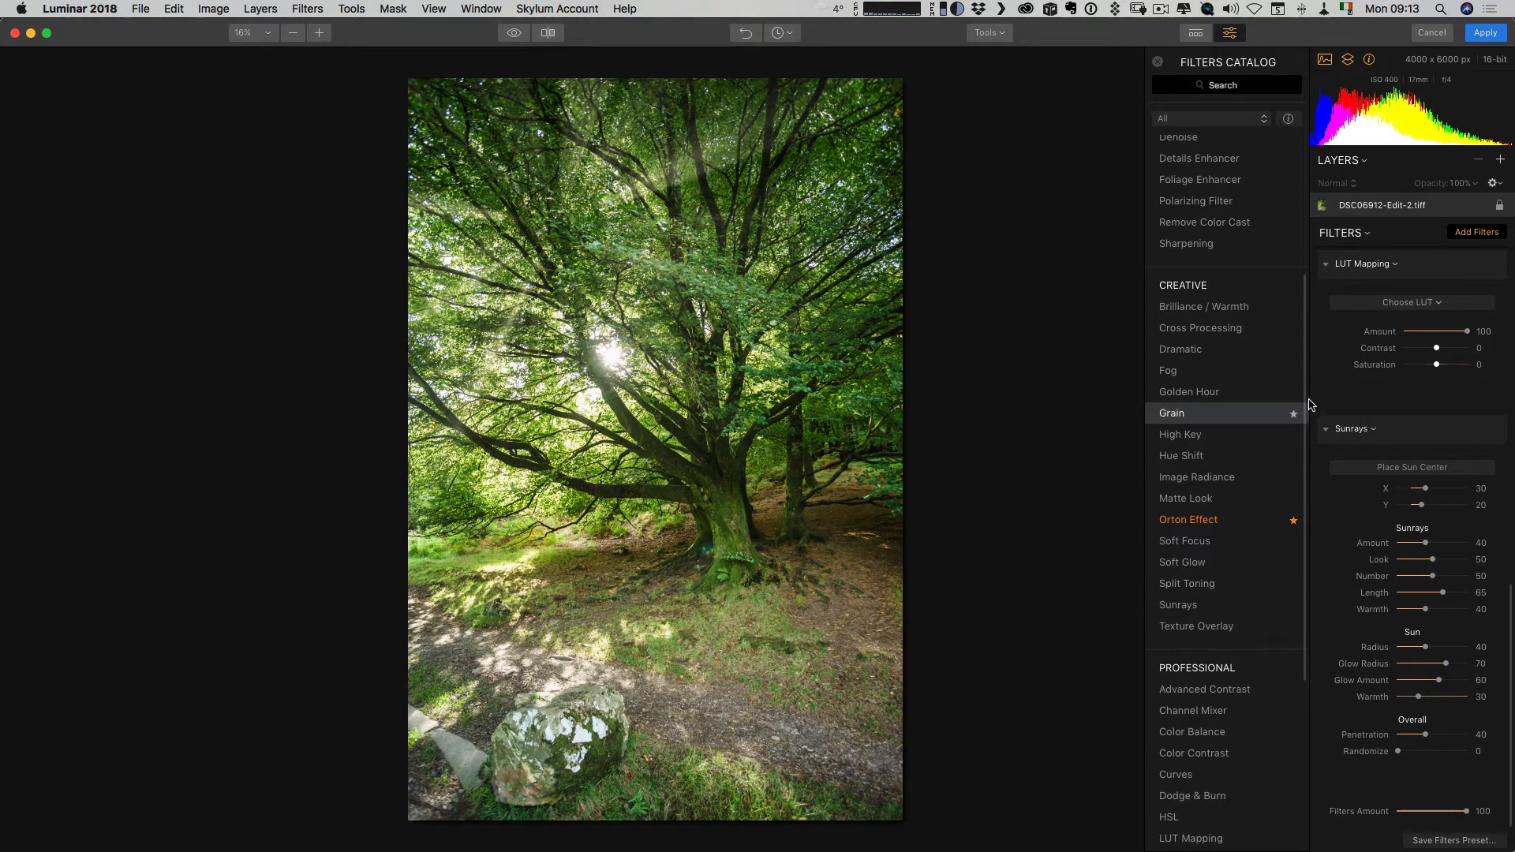
left_click(1474, 237)
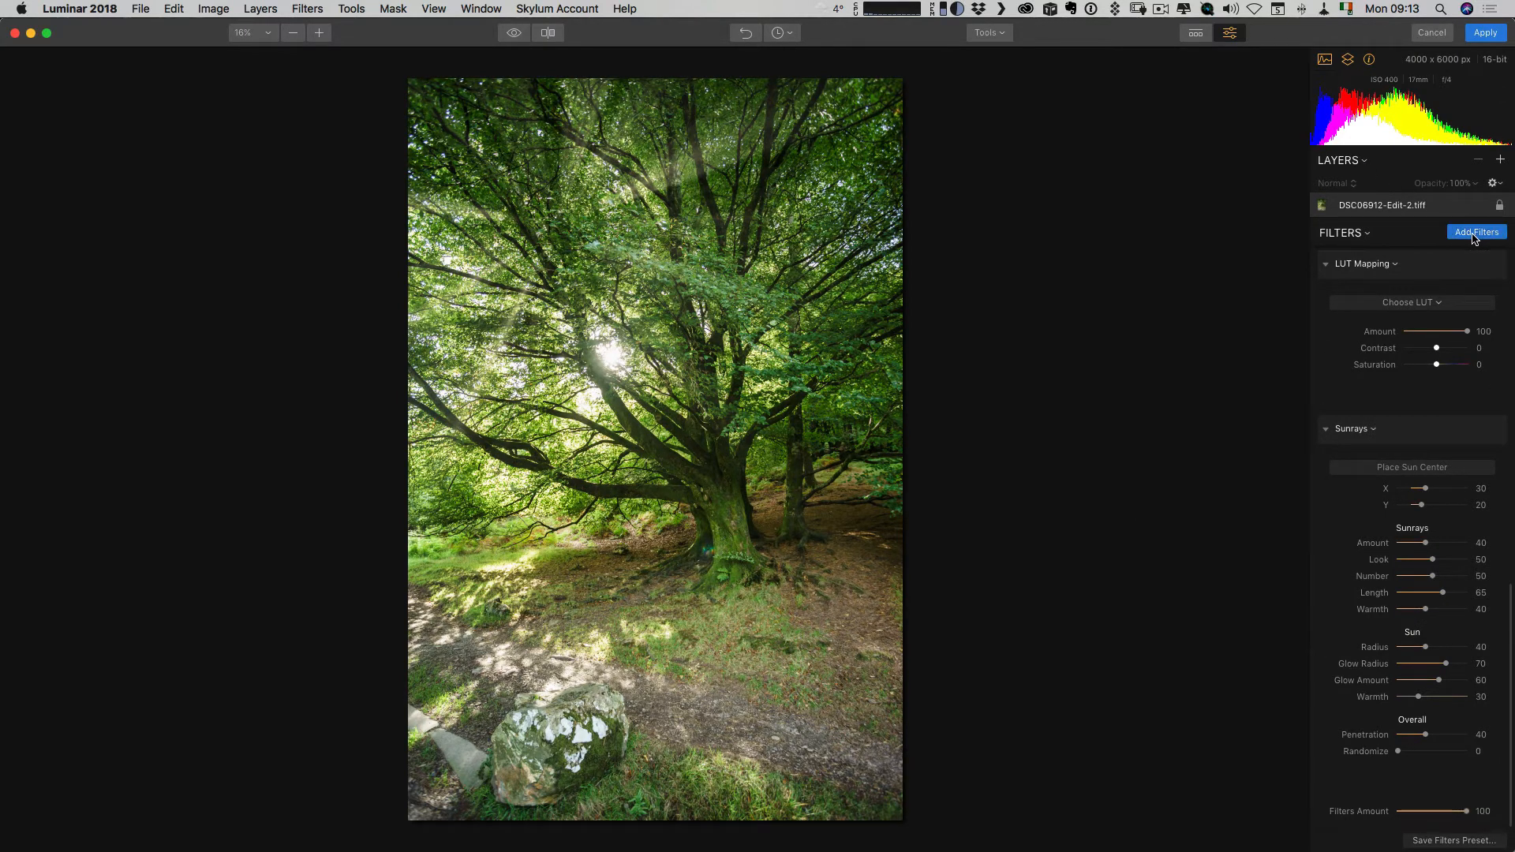
Place the Sunrays sun center over the bright sun between the branches, at X 41 and Y 37.
left_click(1397, 470)
left_click_drag(568, 232, 885, 249)
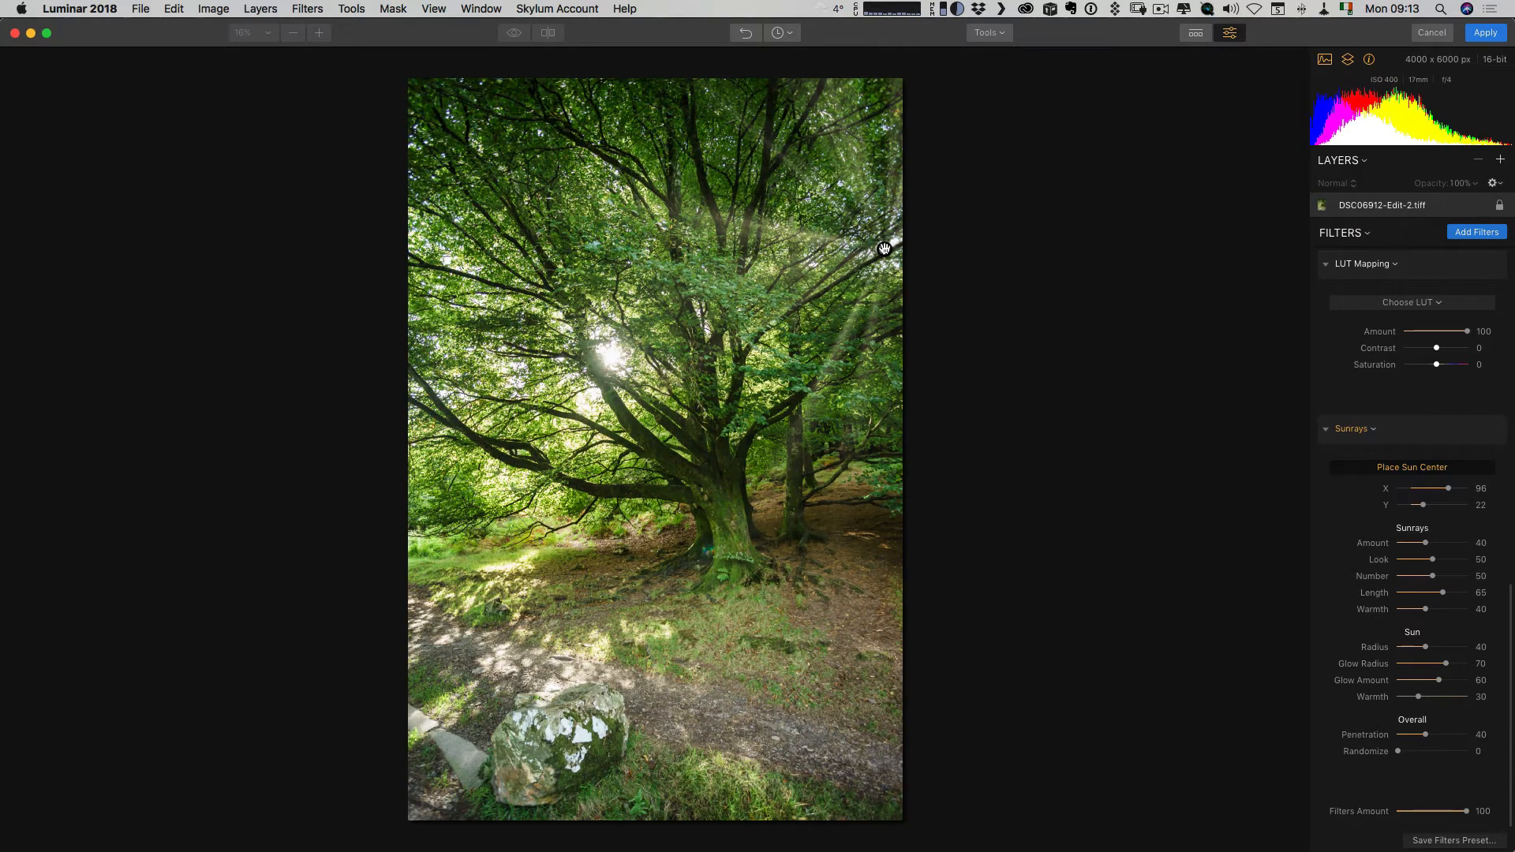
left_click_drag(884, 250, 615, 359)
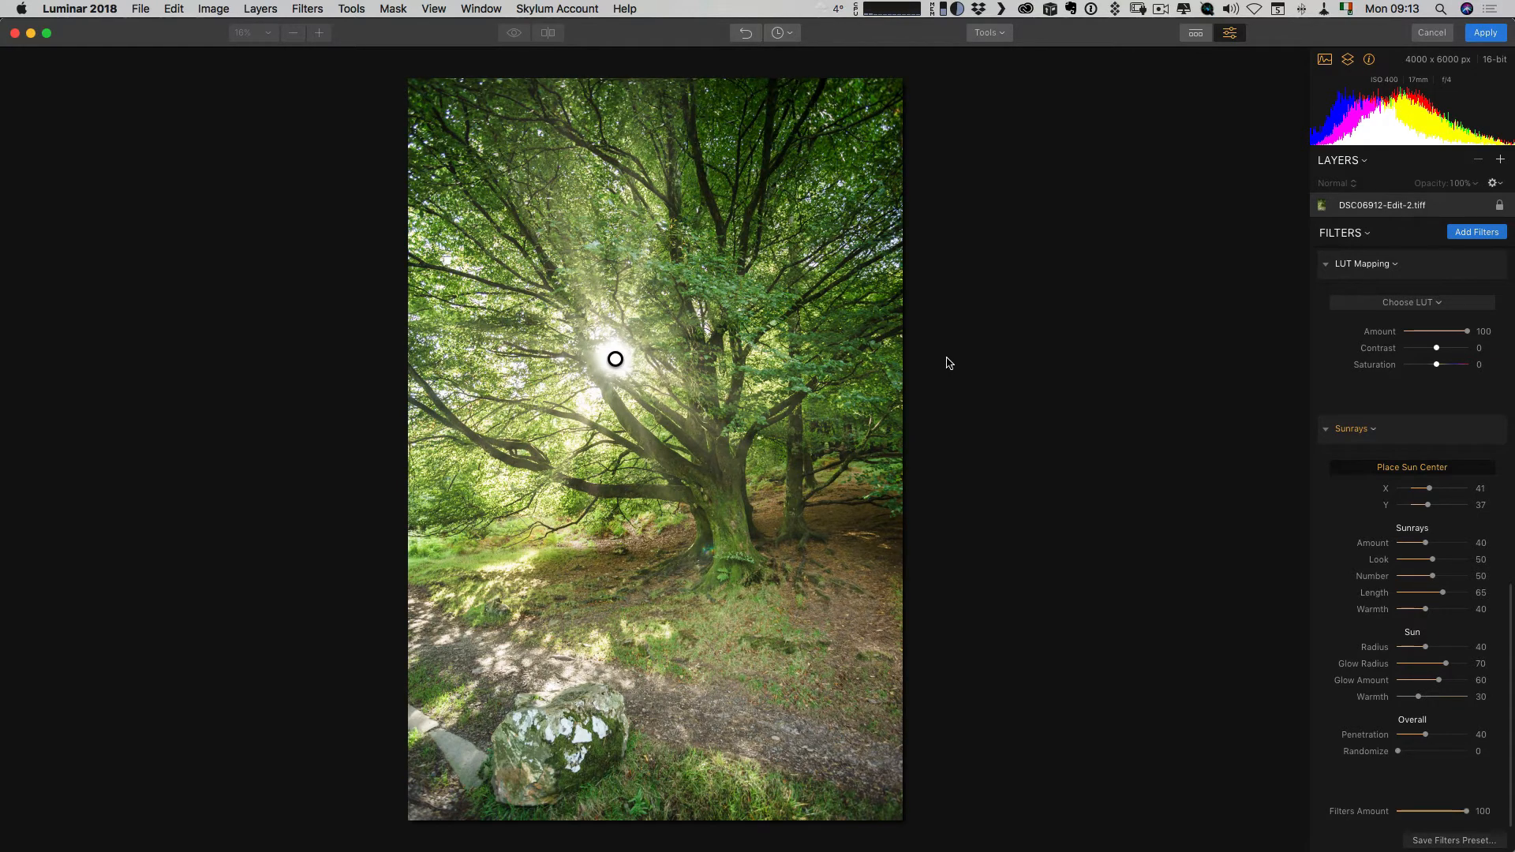
left_click(1428, 469)
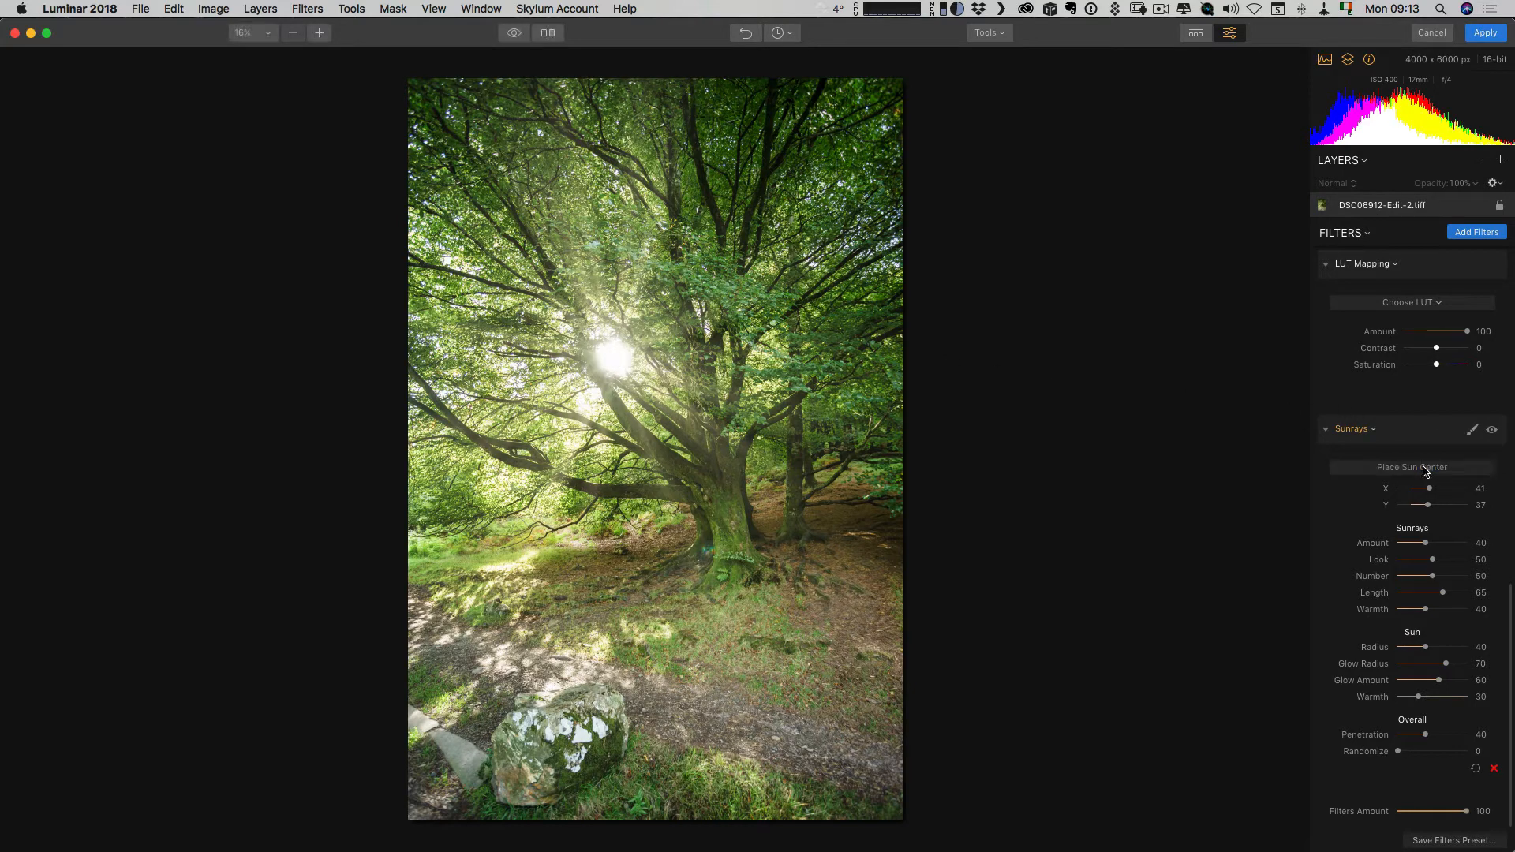
Compare the photo with and without Sunrays, and set the sunrays amount to 62 and look to 21.
left_click(1491, 428)
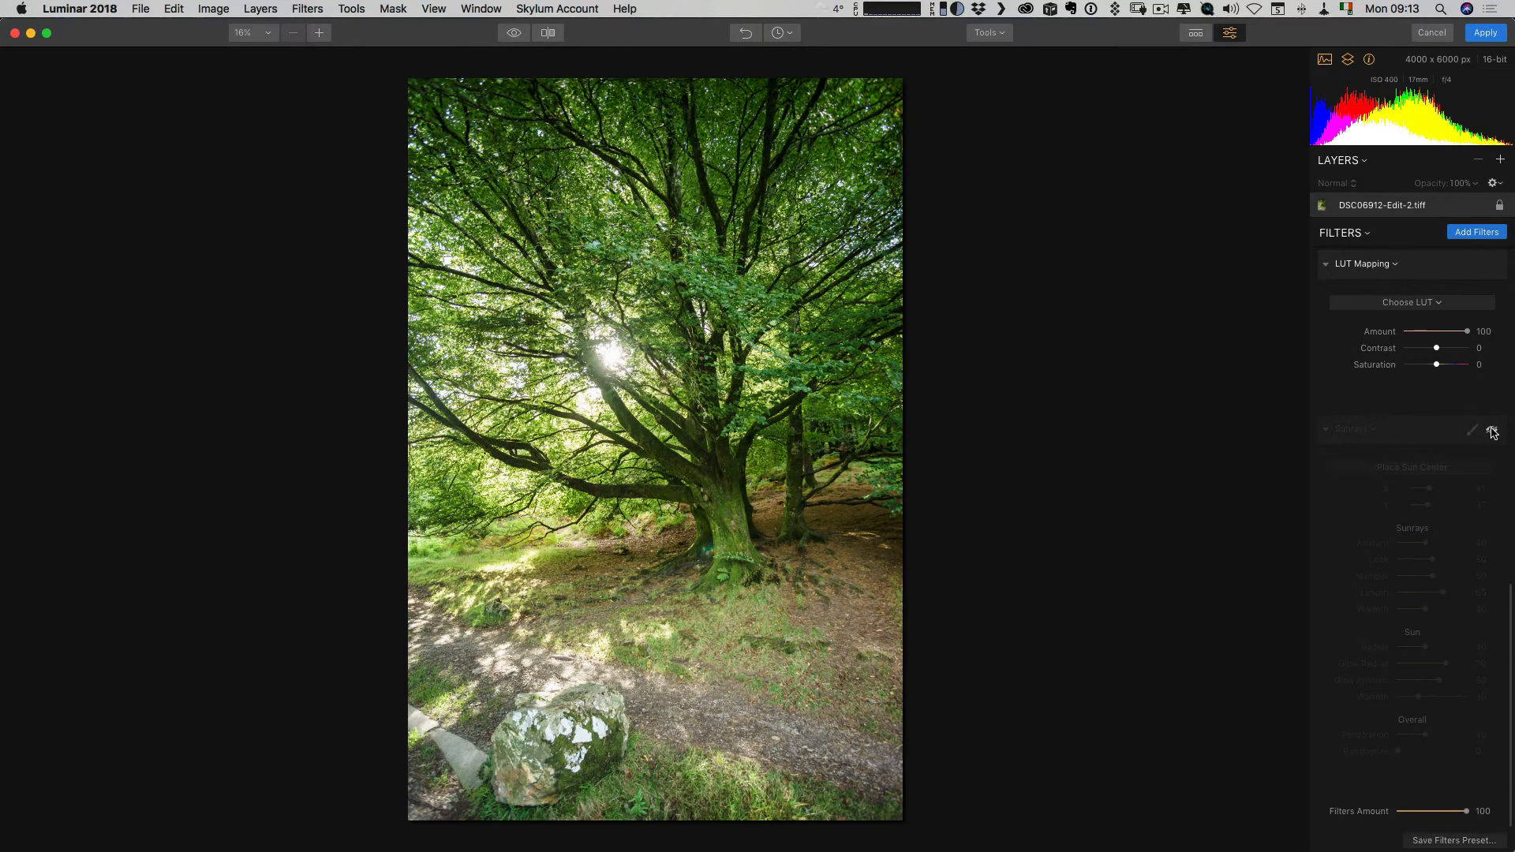
left_click(1491, 431)
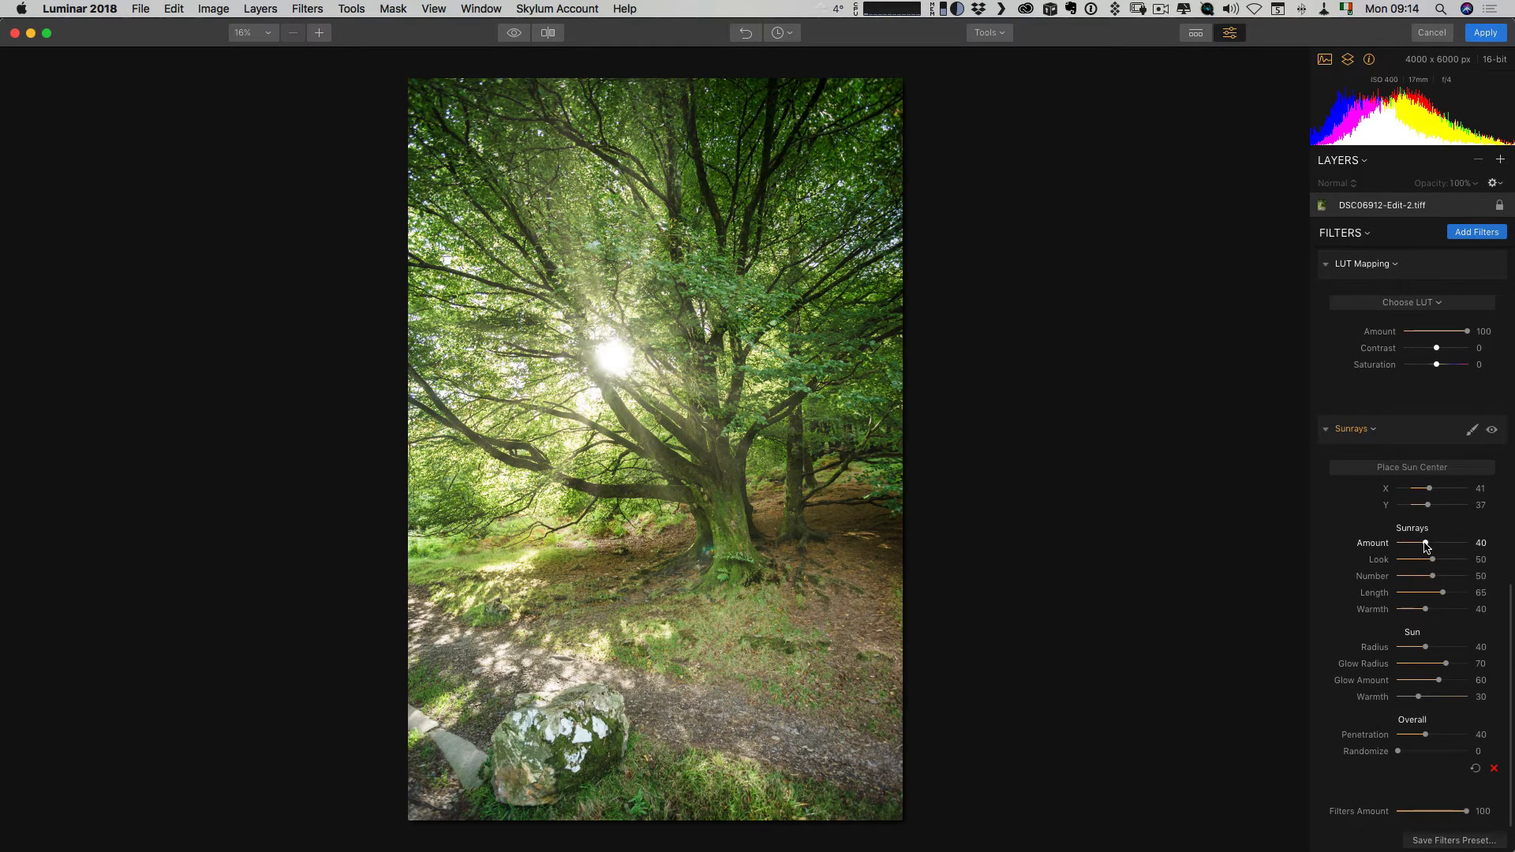
left_click_drag(1427, 546, 1441, 547)
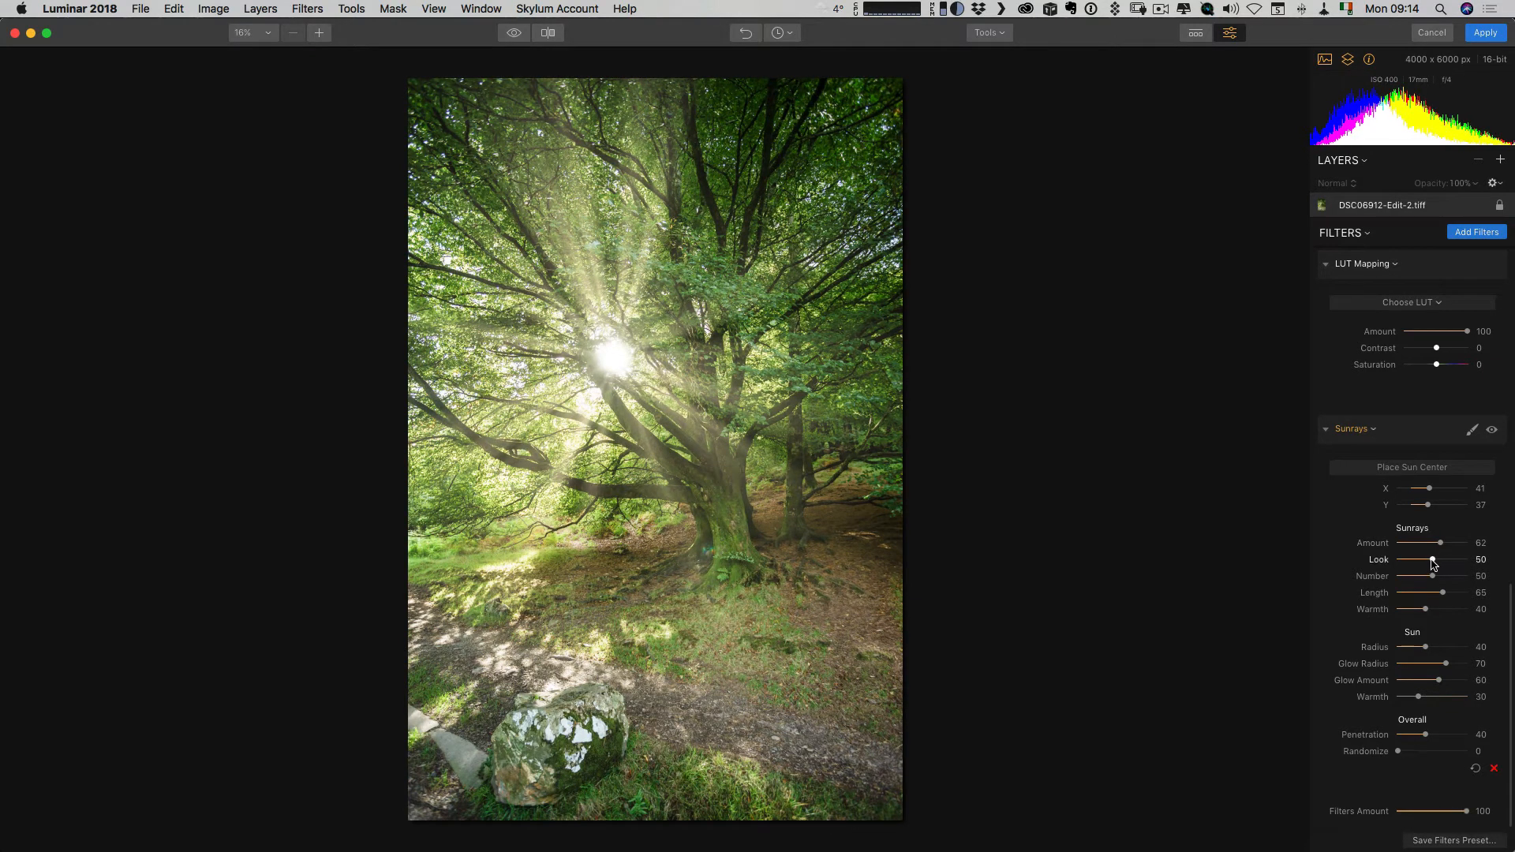
left_click_drag(1433, 562, 1413, 562)
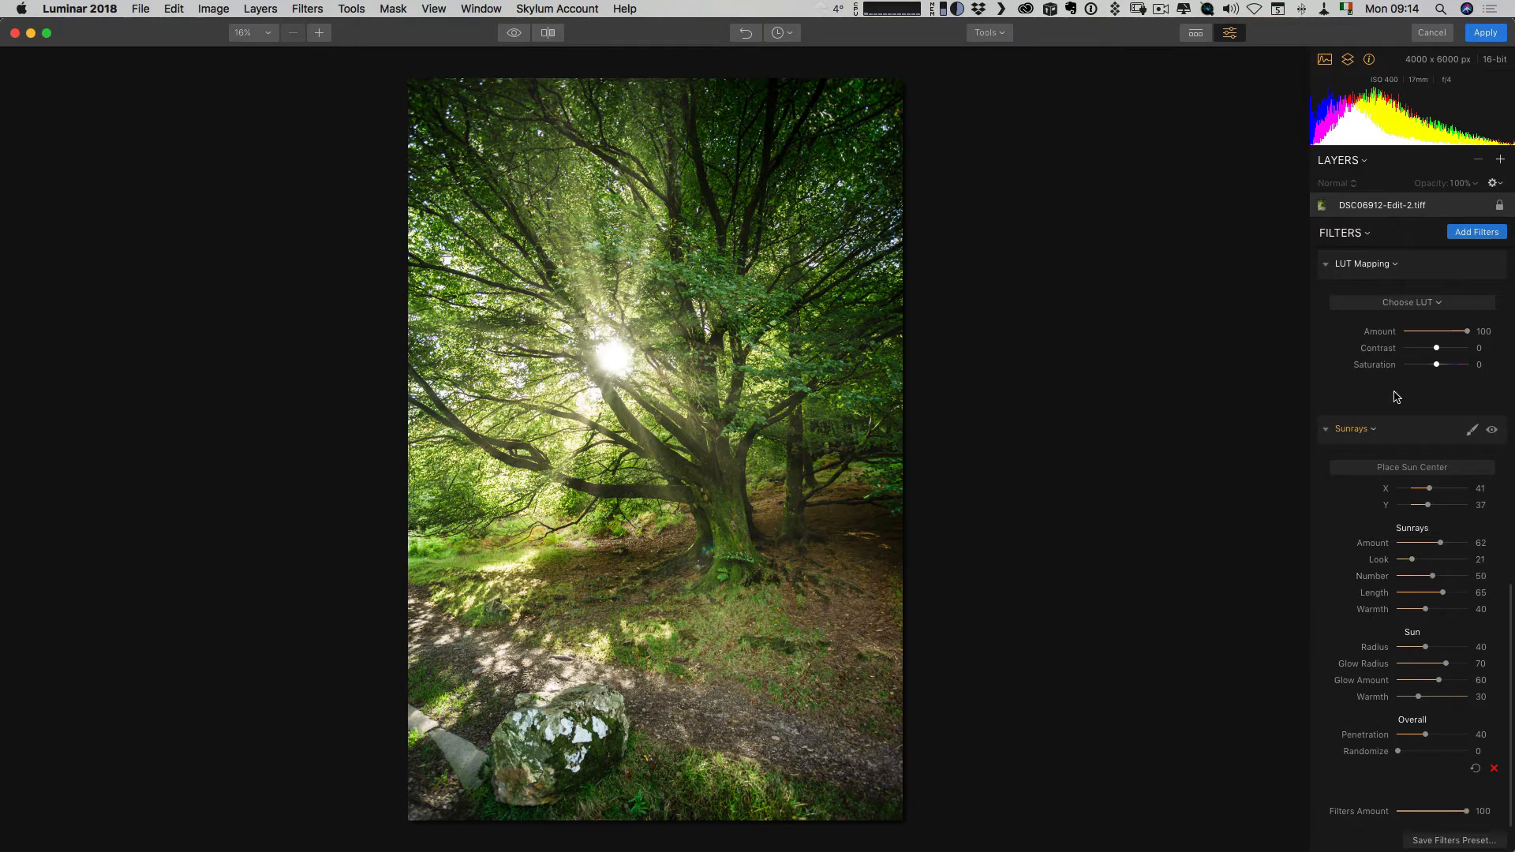
Set the sunrays length to 58 and the sun radius to 26 after toggling the Sunrays filter off and on for comparison.
mouse_move(1490, 266)
mouse_move(1494, 442)
left_click(1491, 431)
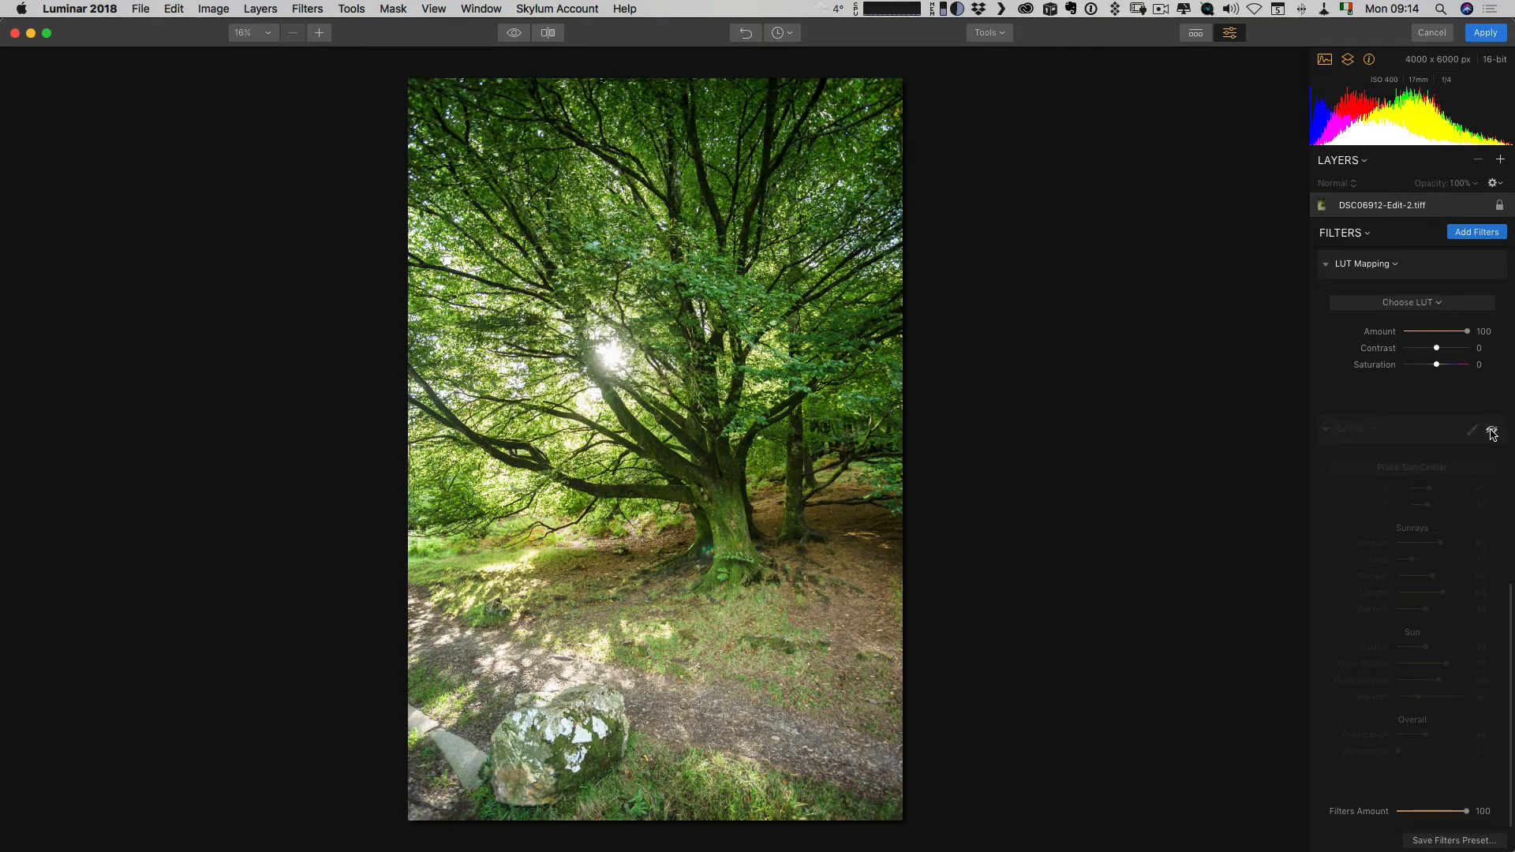
left_click(1491, 431)
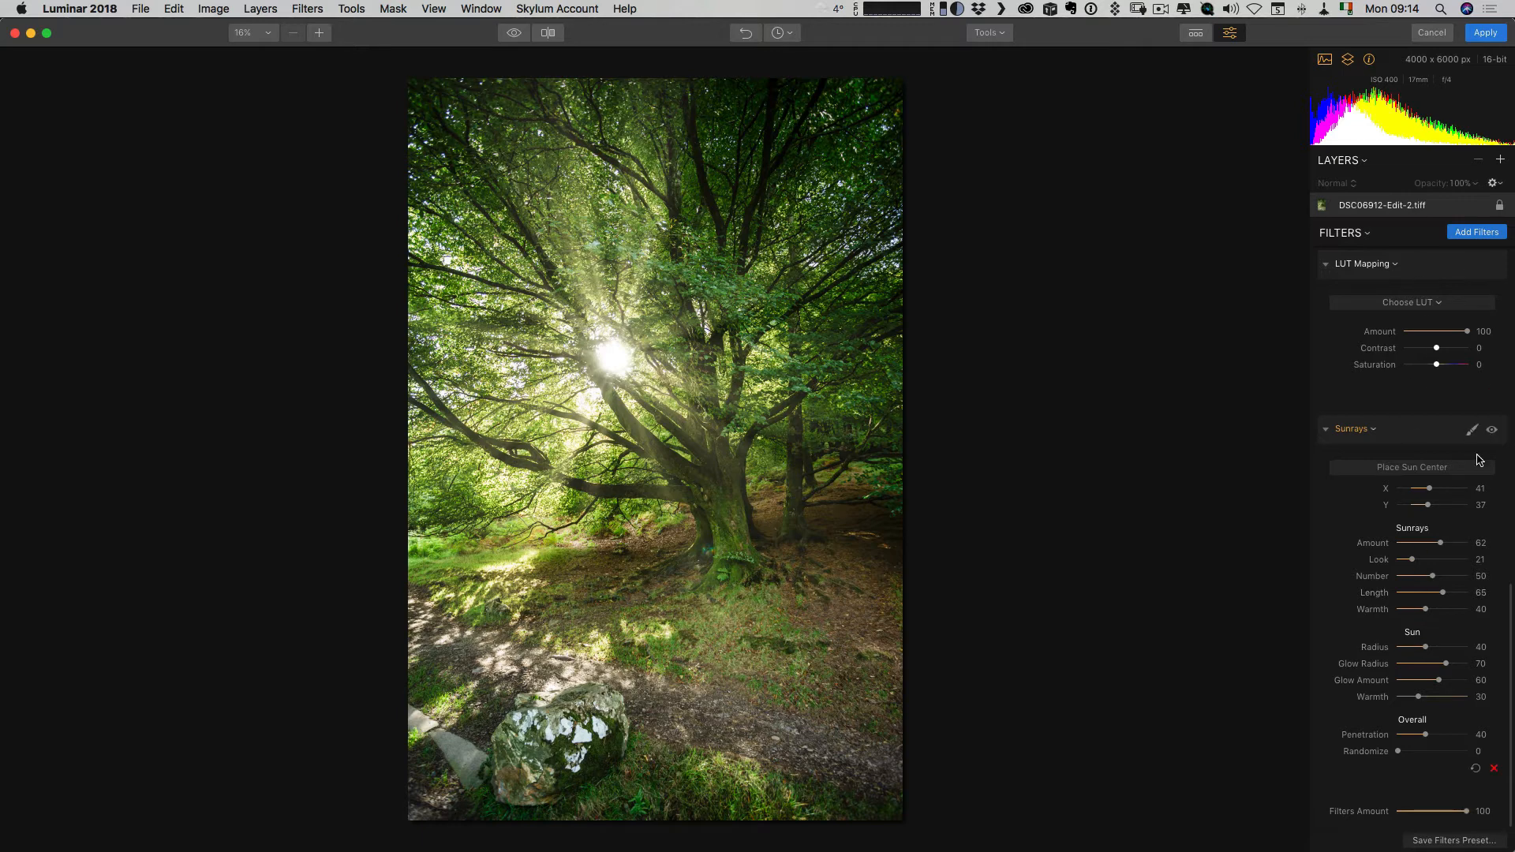
left_click(1492, 431)
left_click(1493, 430)
left_click_drag(1442, 593, 1417, 649)
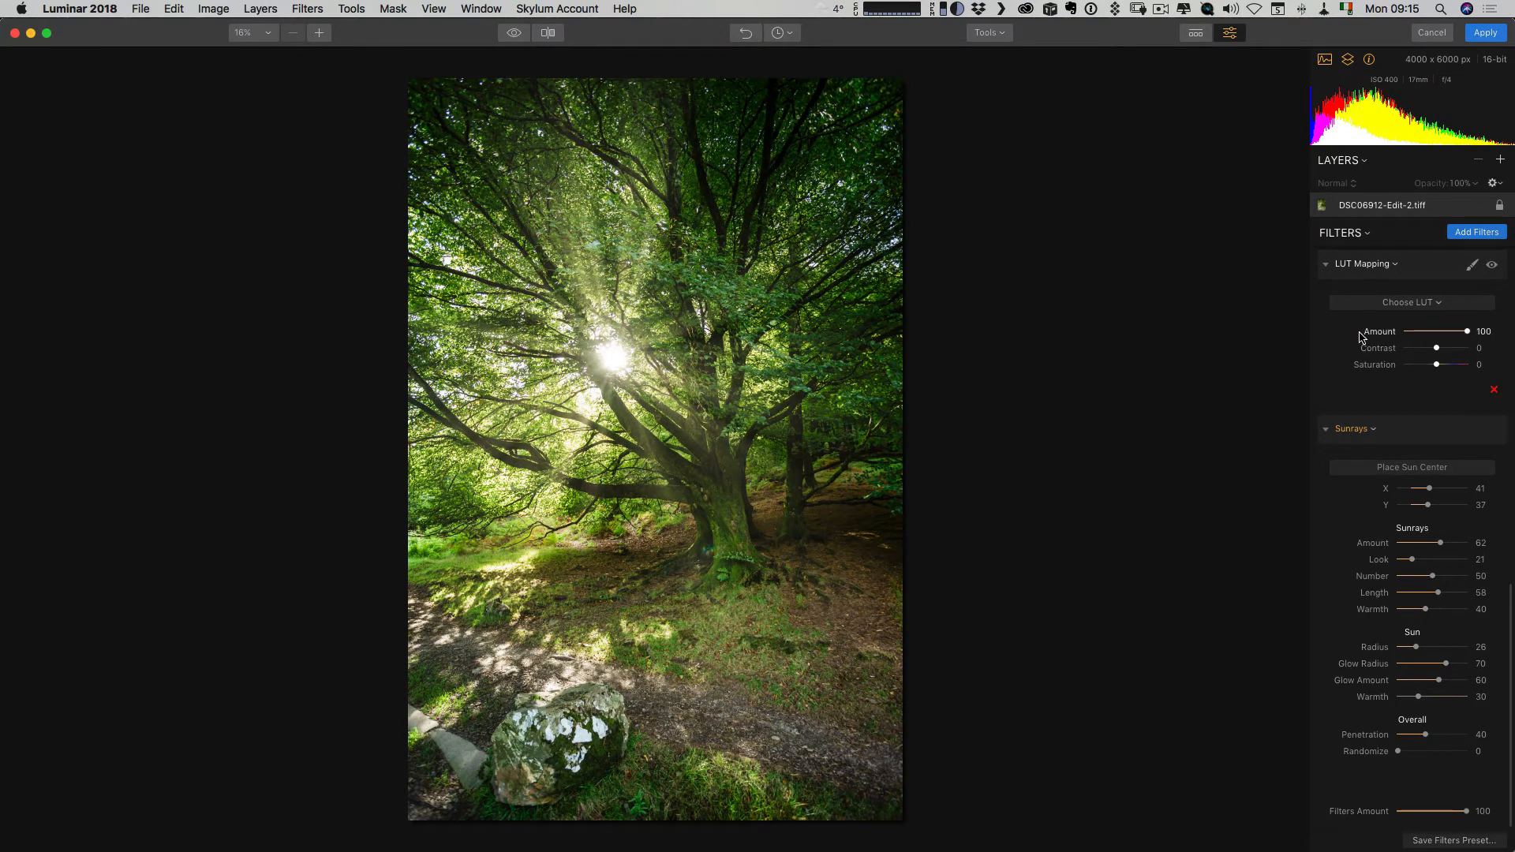
Apply the Chocolate Wrapper LUT in LUT Mapping with an amount of 50 while Sunrays is temporarily hidden.
scroll(1380, 333, "up", 1)
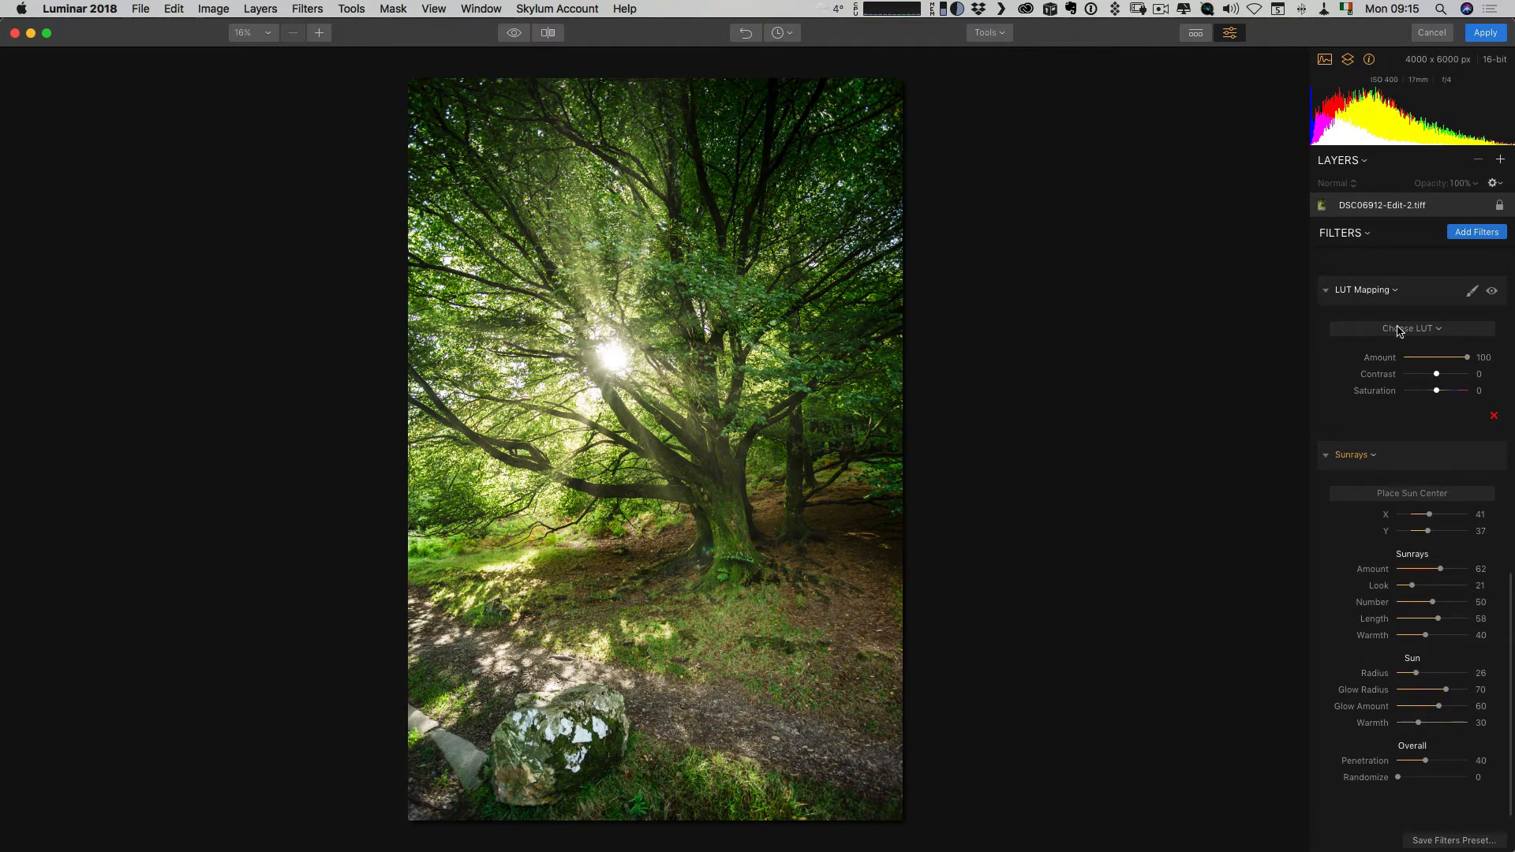
left_click(1492, 458)
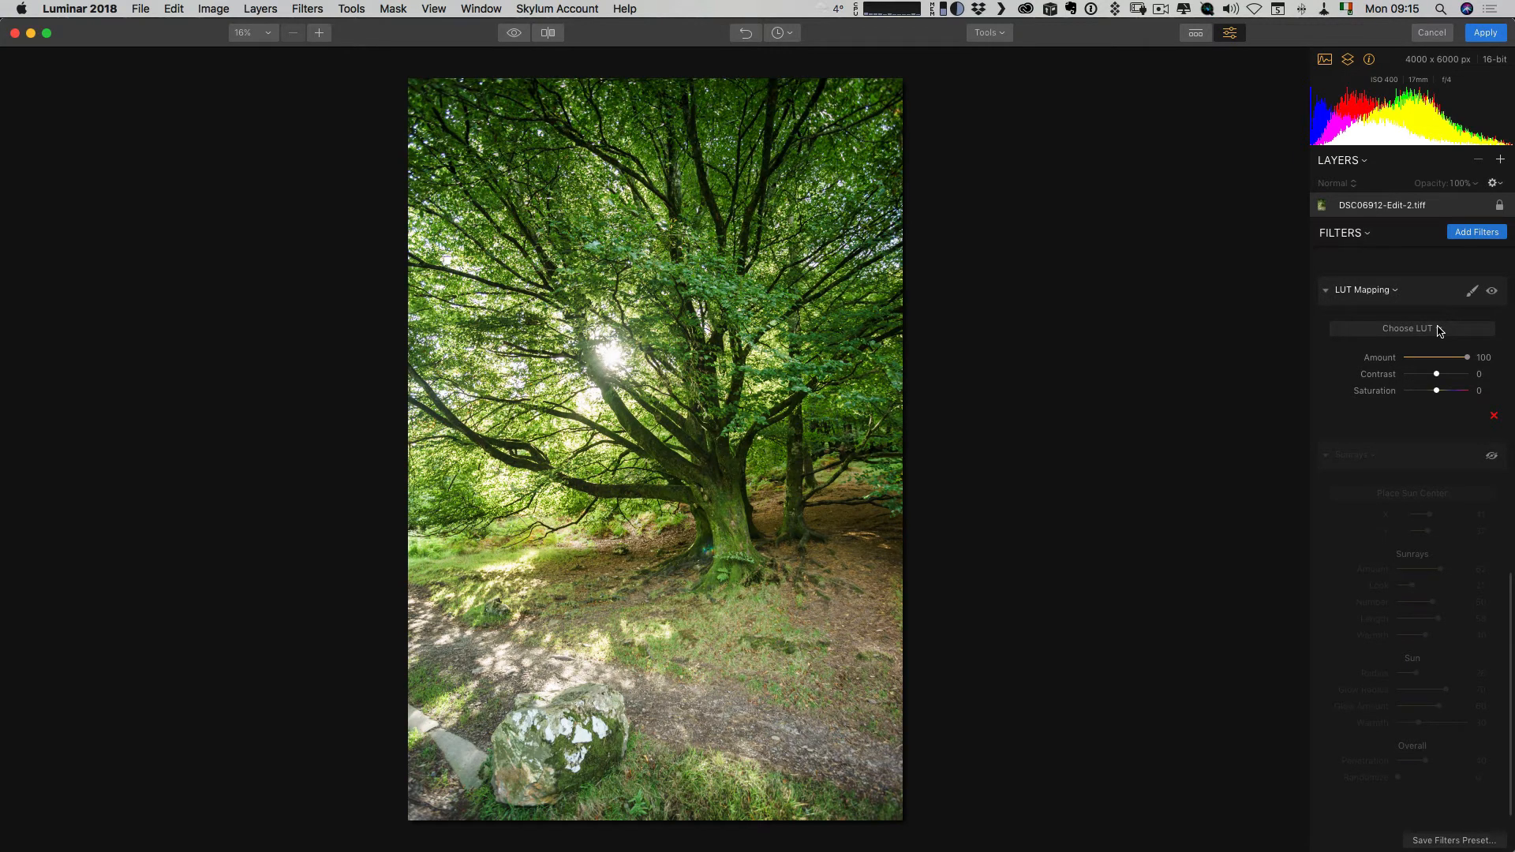
left_click(1437, 330)
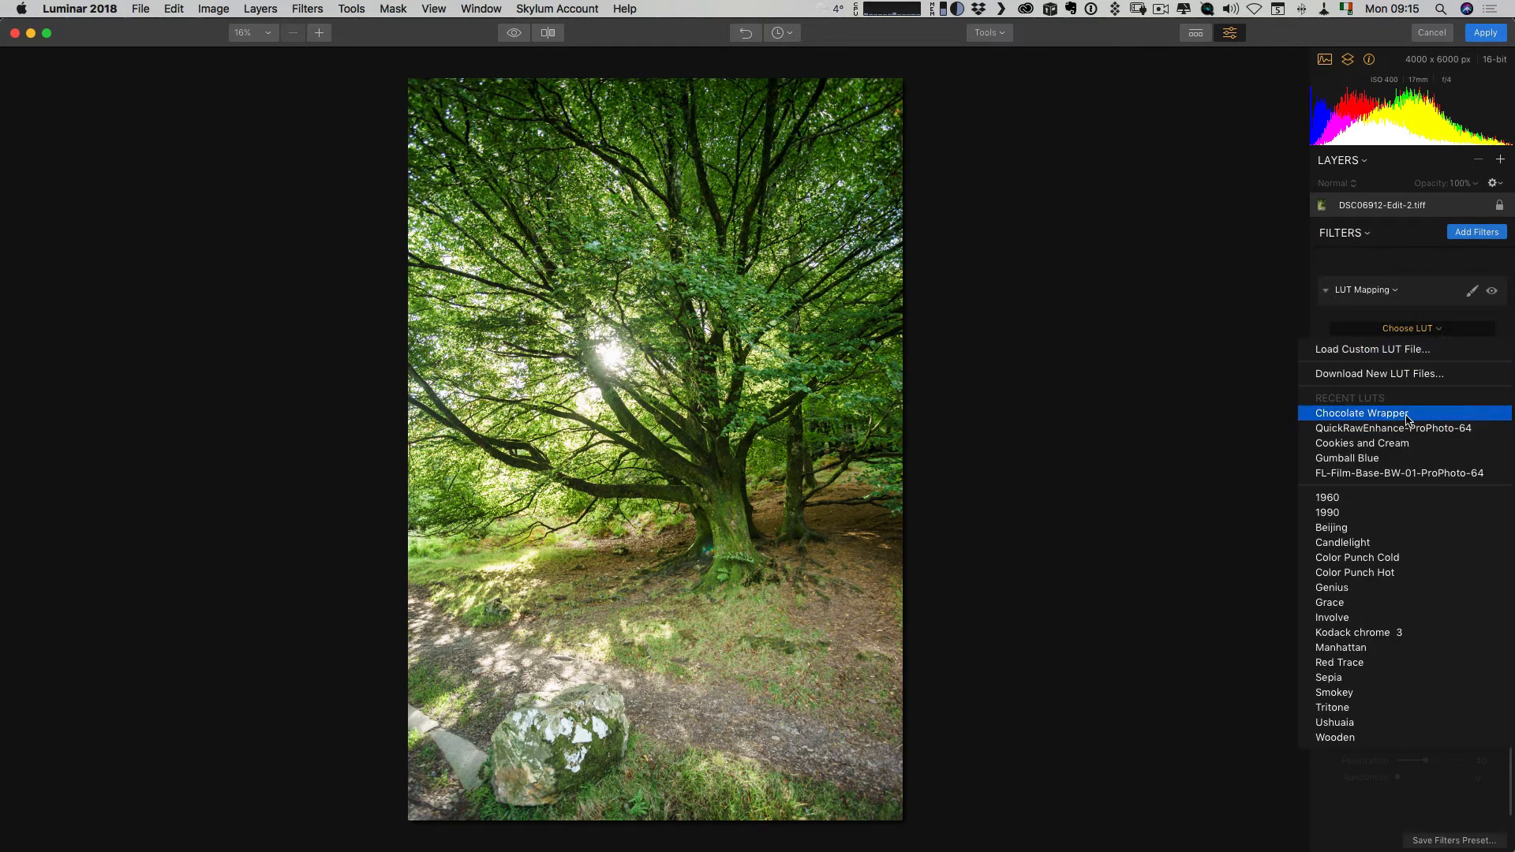
left_click(1378, 416)
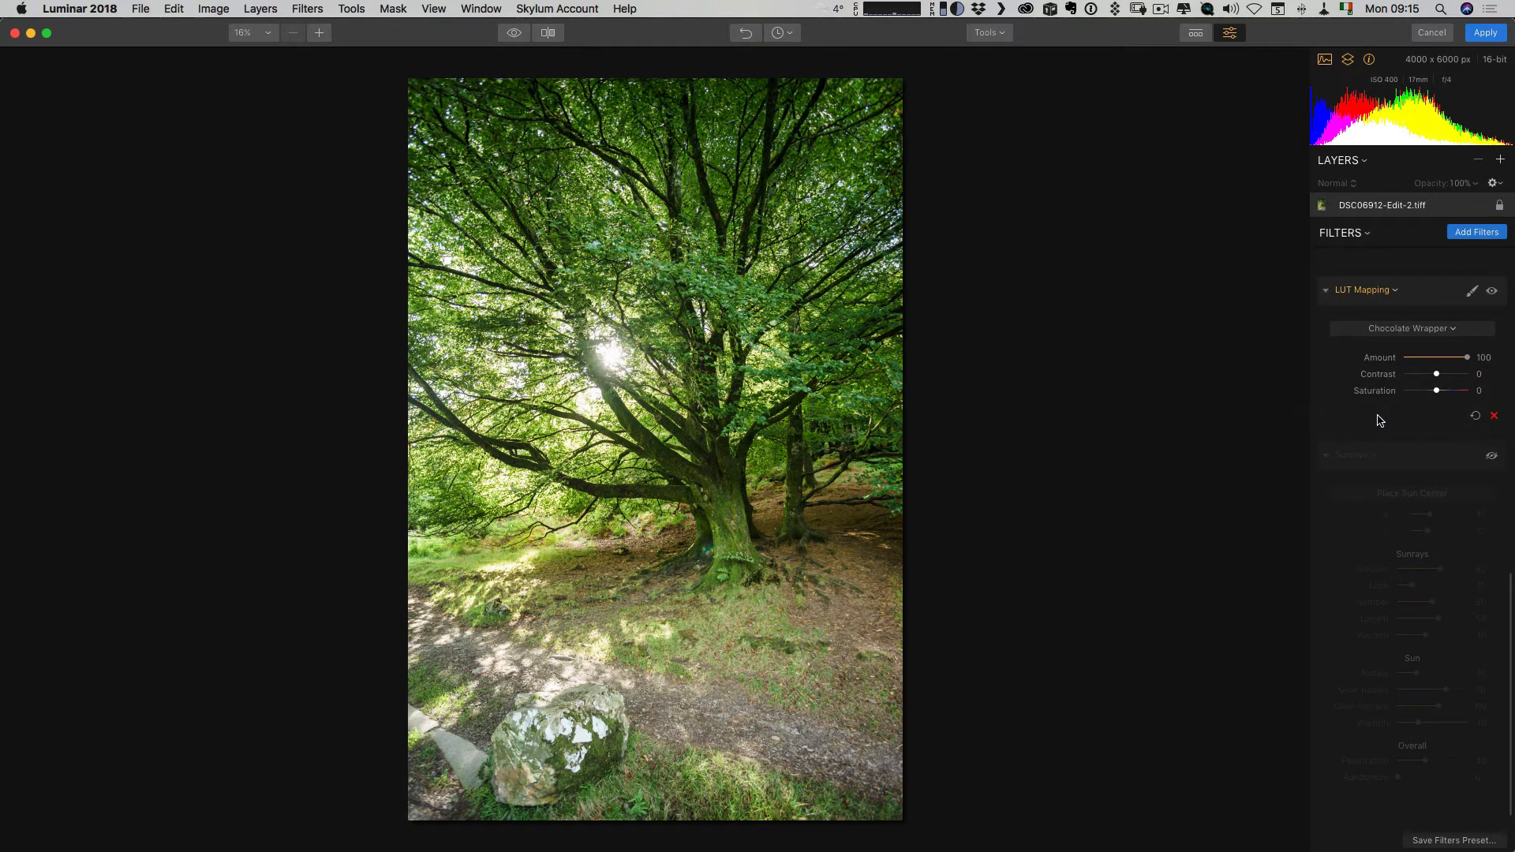
left_click_drag(1467, 358, 1438, 361)
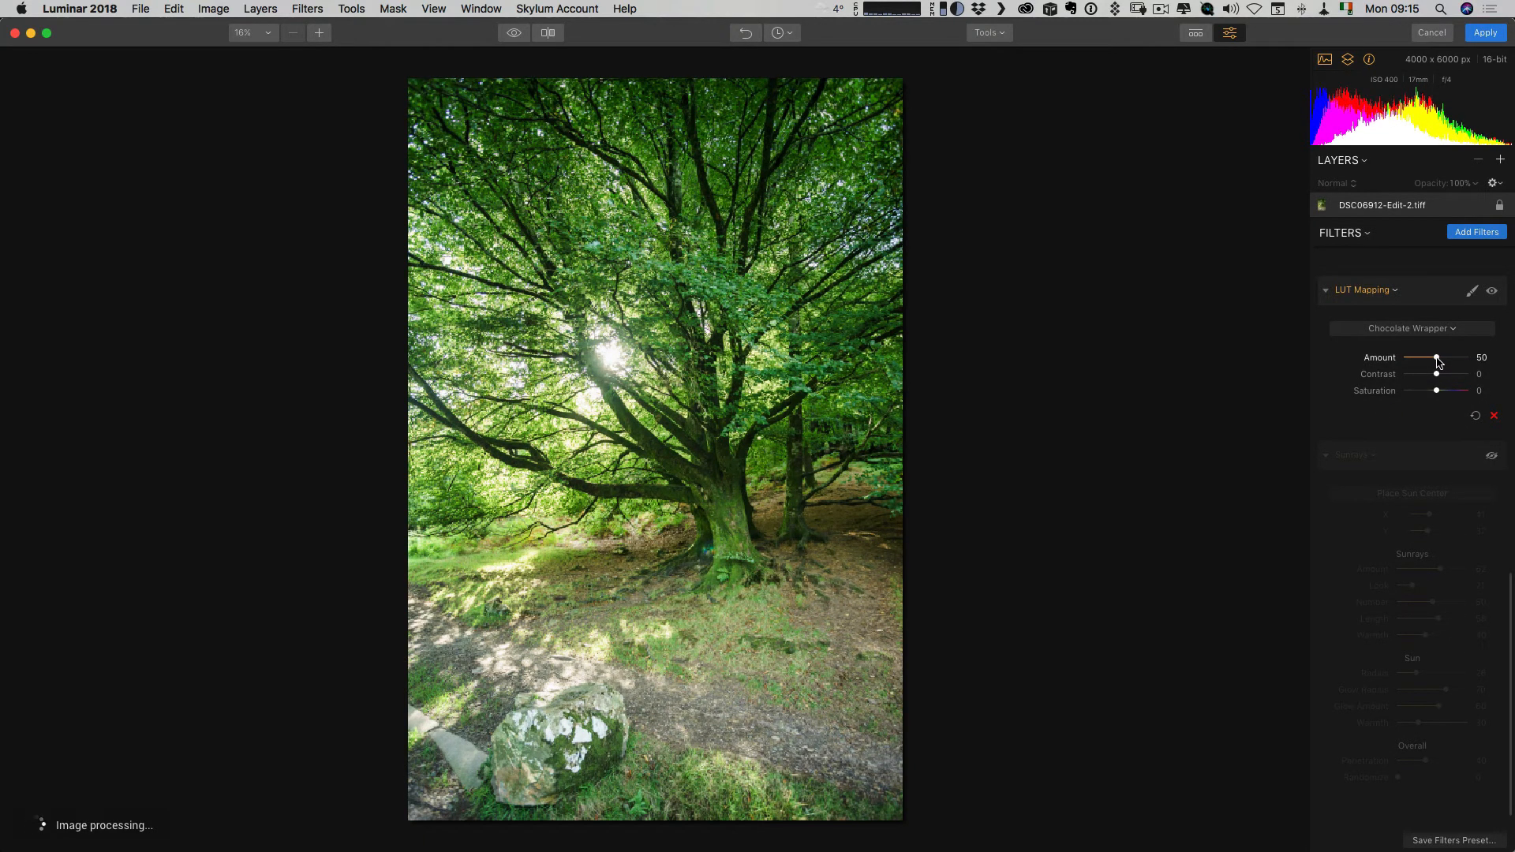
left_click(1491, 455)
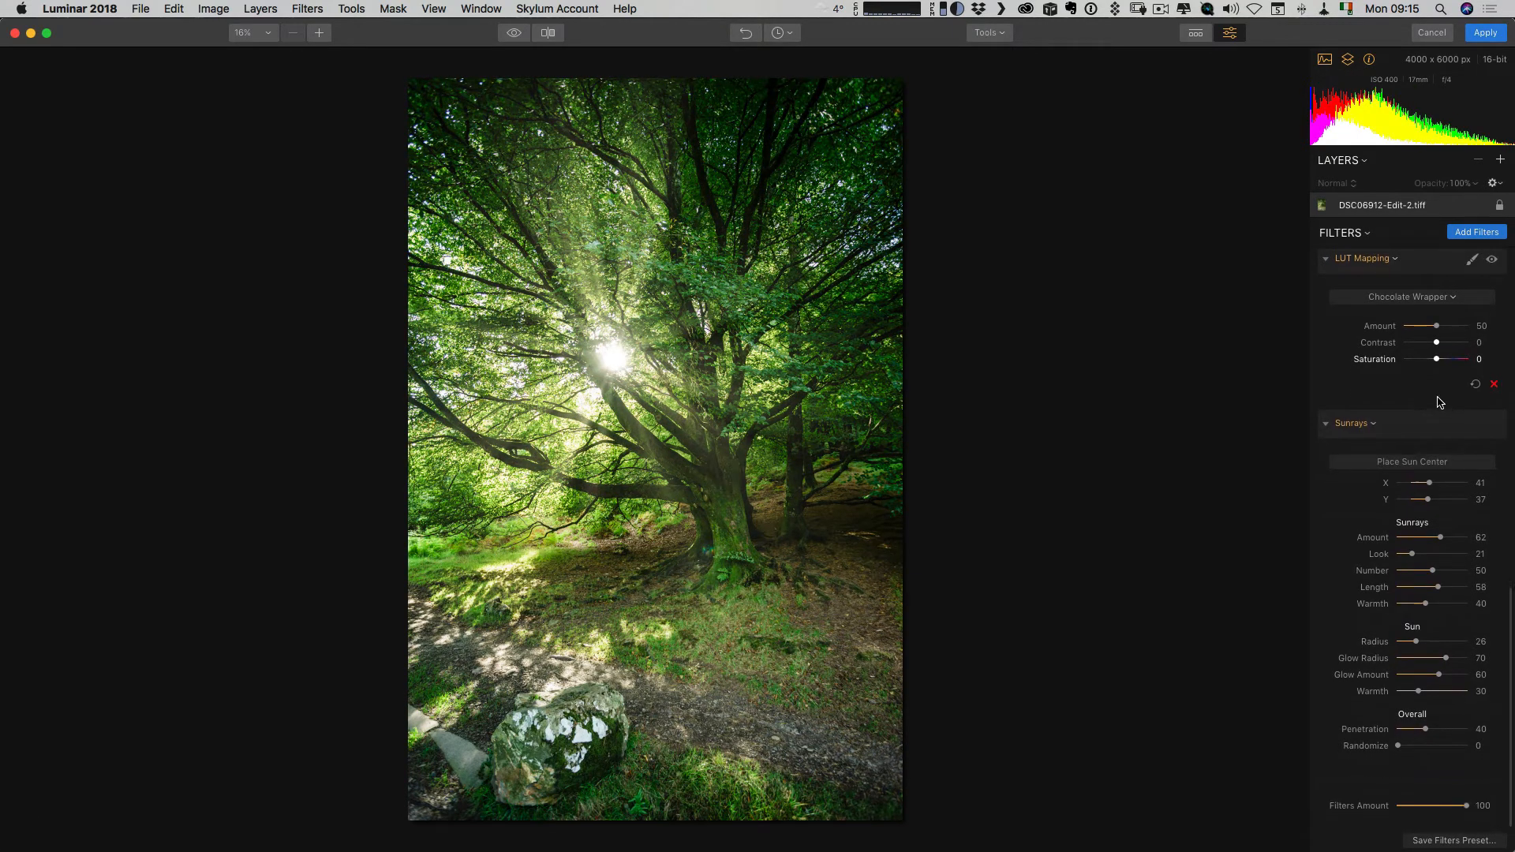
Add the Orton Effect filter with an amount of 11, and compare the photo with the filter off and on.
left_click(1472, 233)
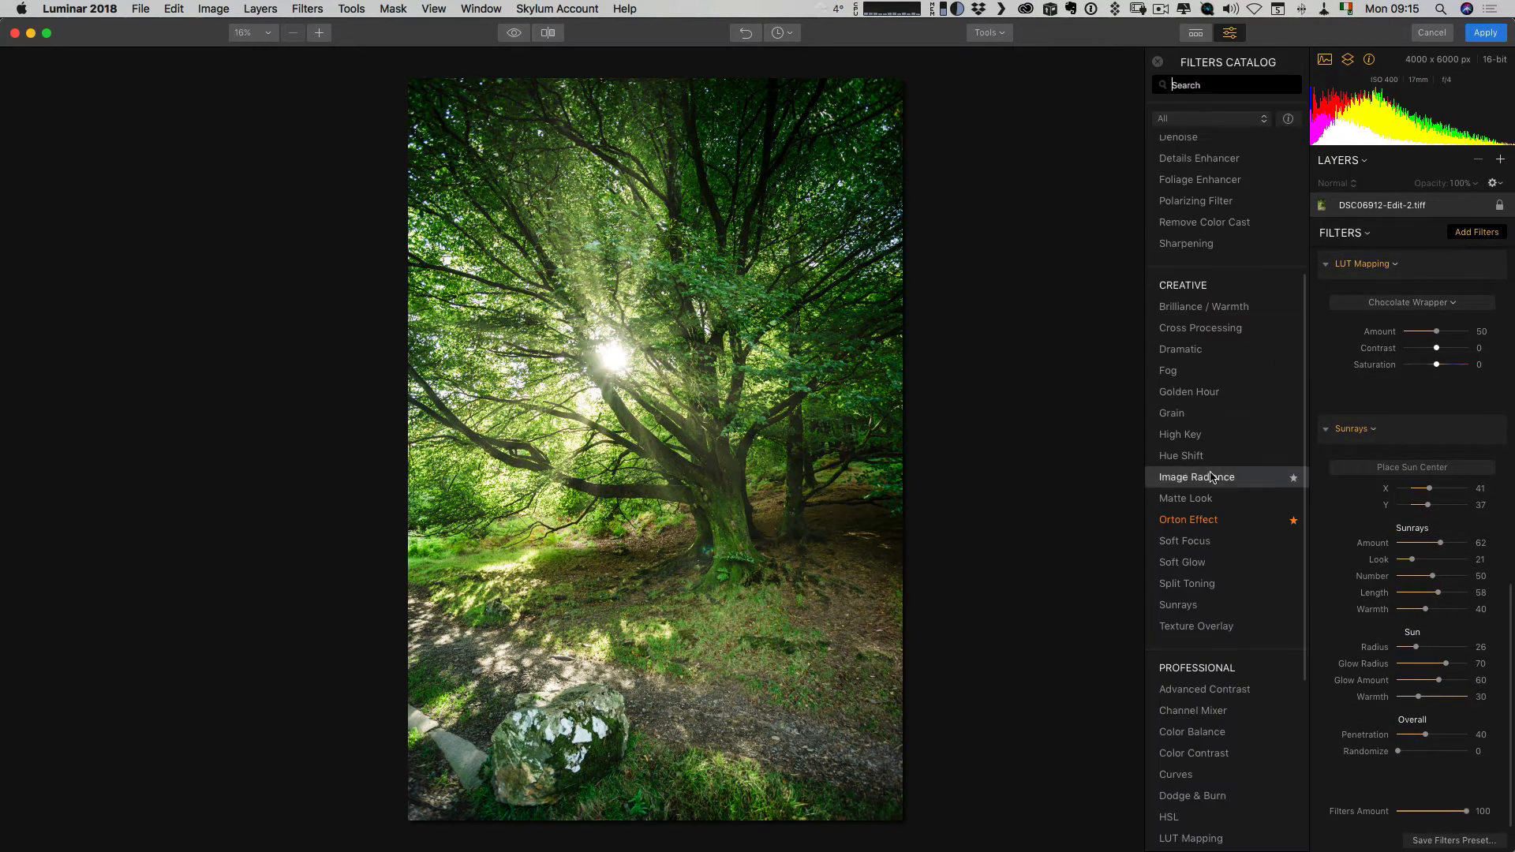
left_click(1219, 521)
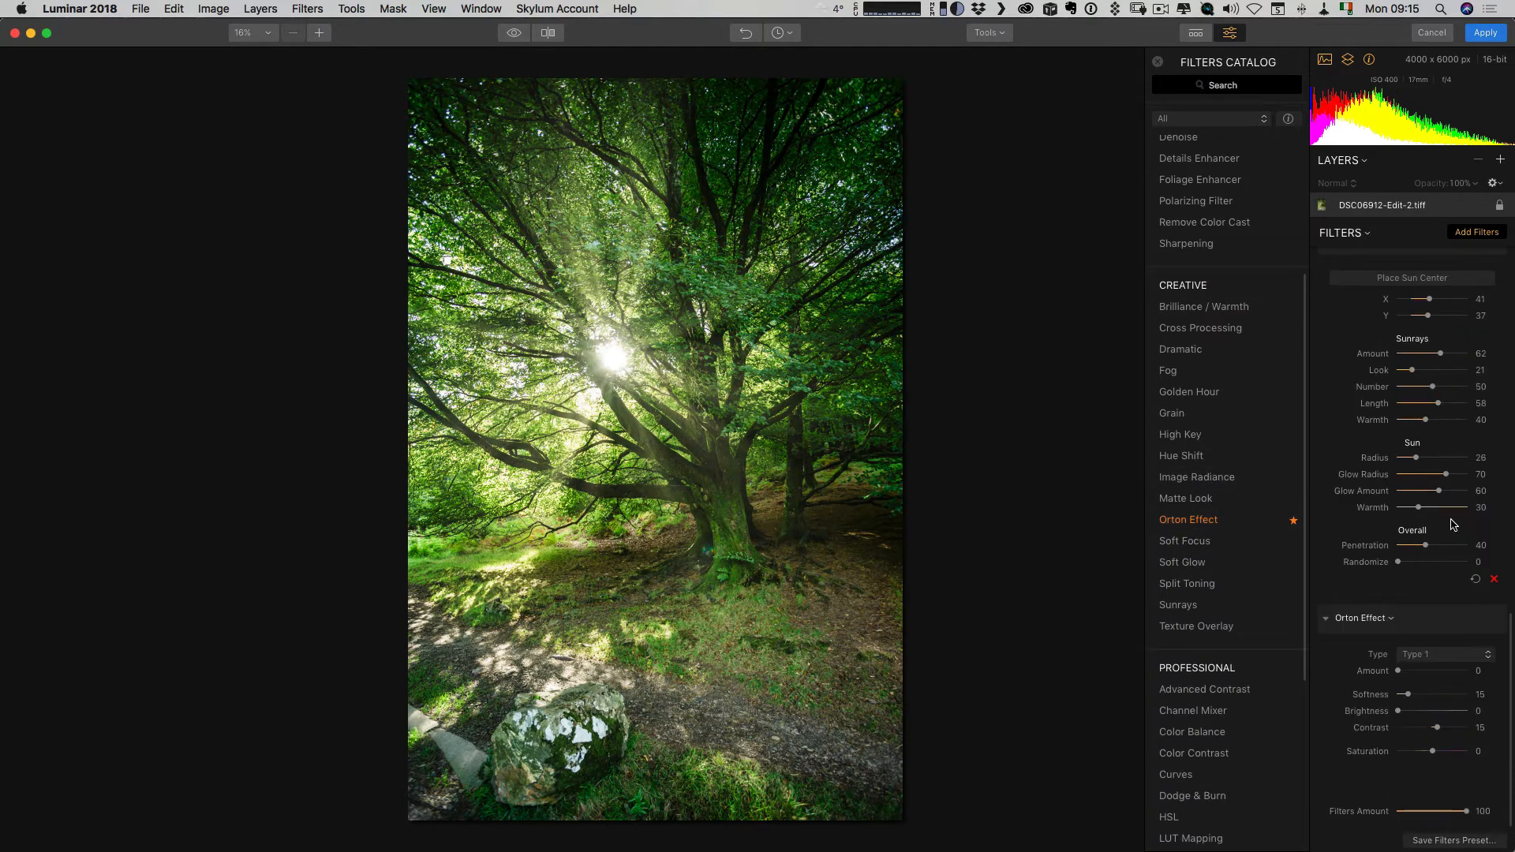
left_click_drag(1397, 671, 1406, 673)
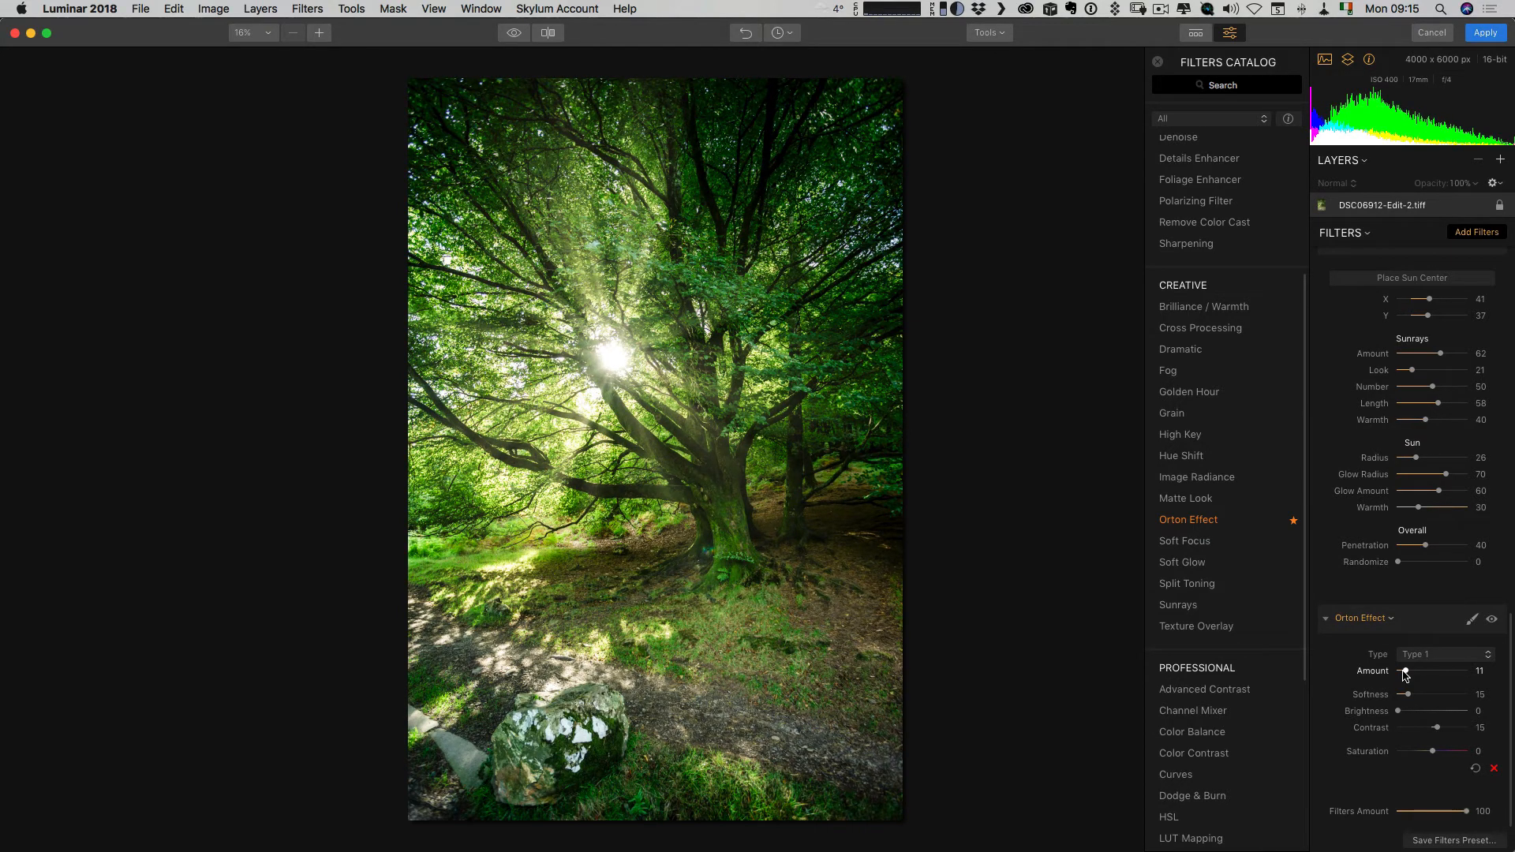
left_click(1491, 620)
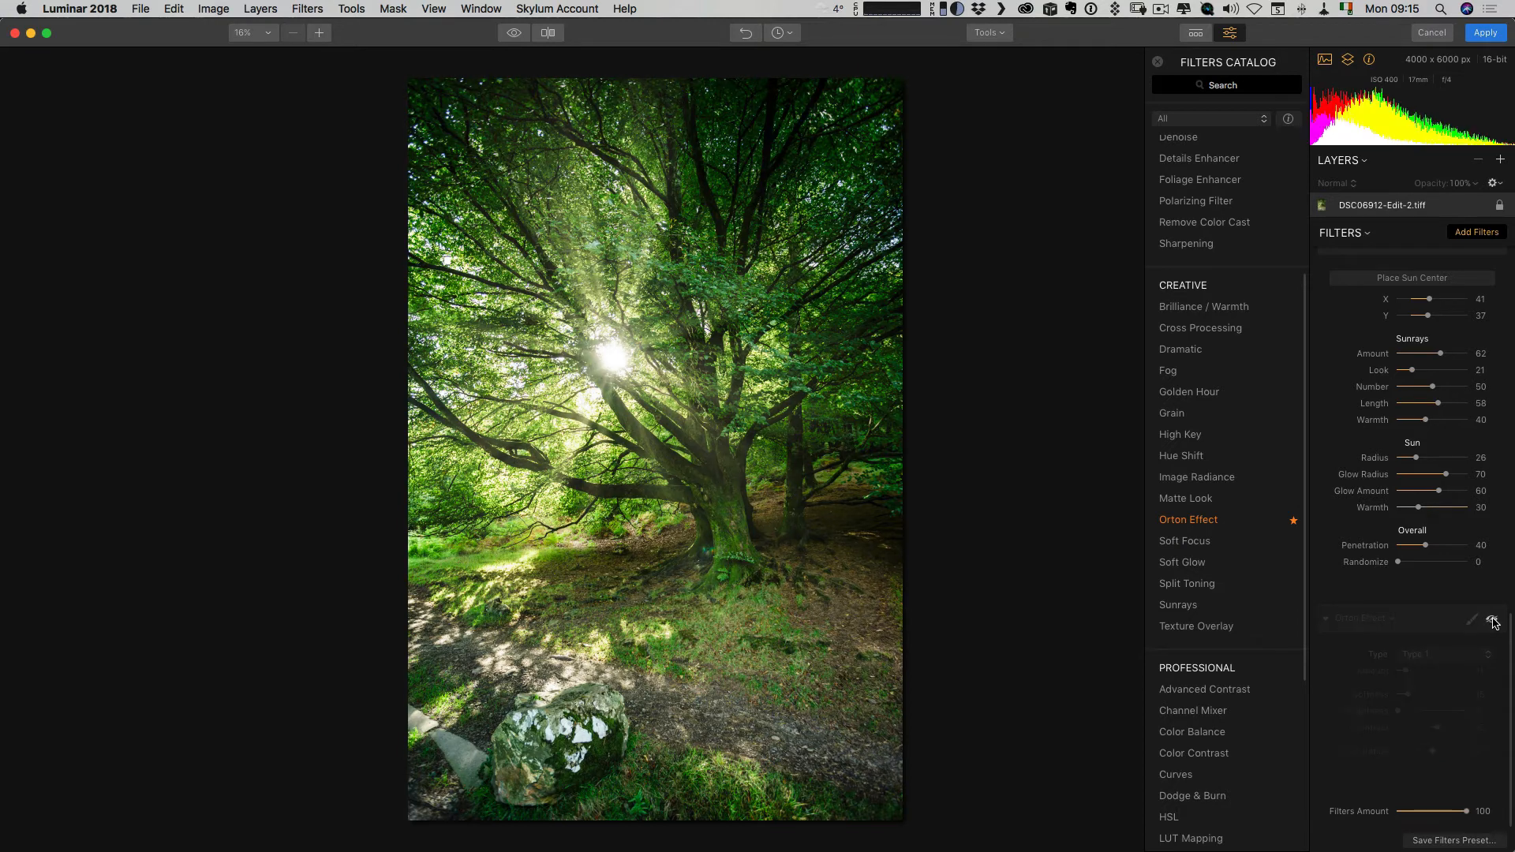
left_click(1492, 620)
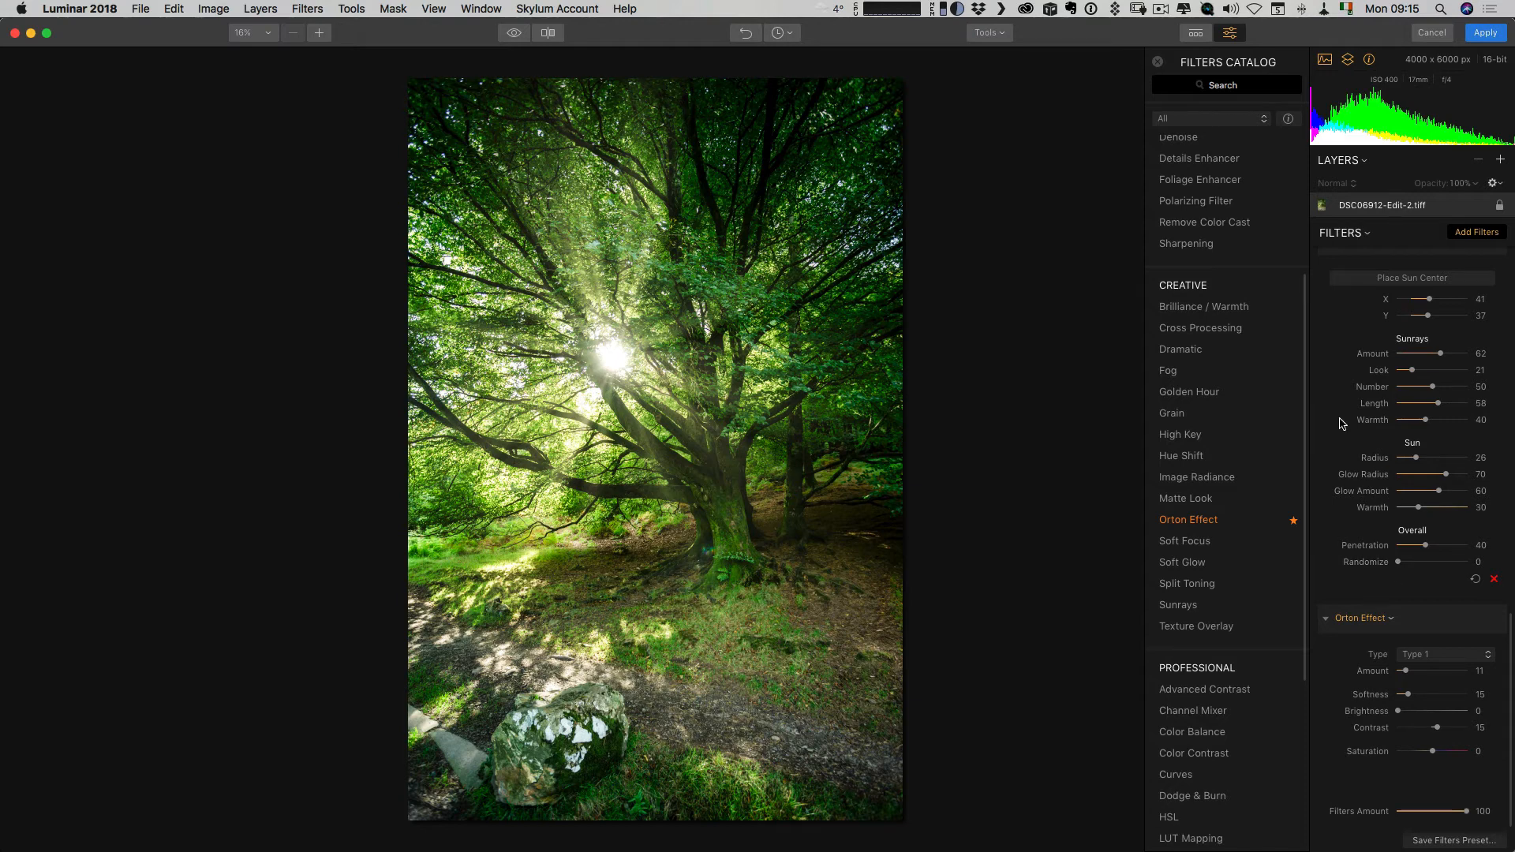
Compare the edited photo with the original twice, and apply all the filter edits to the photo.
left_click(514, 37)
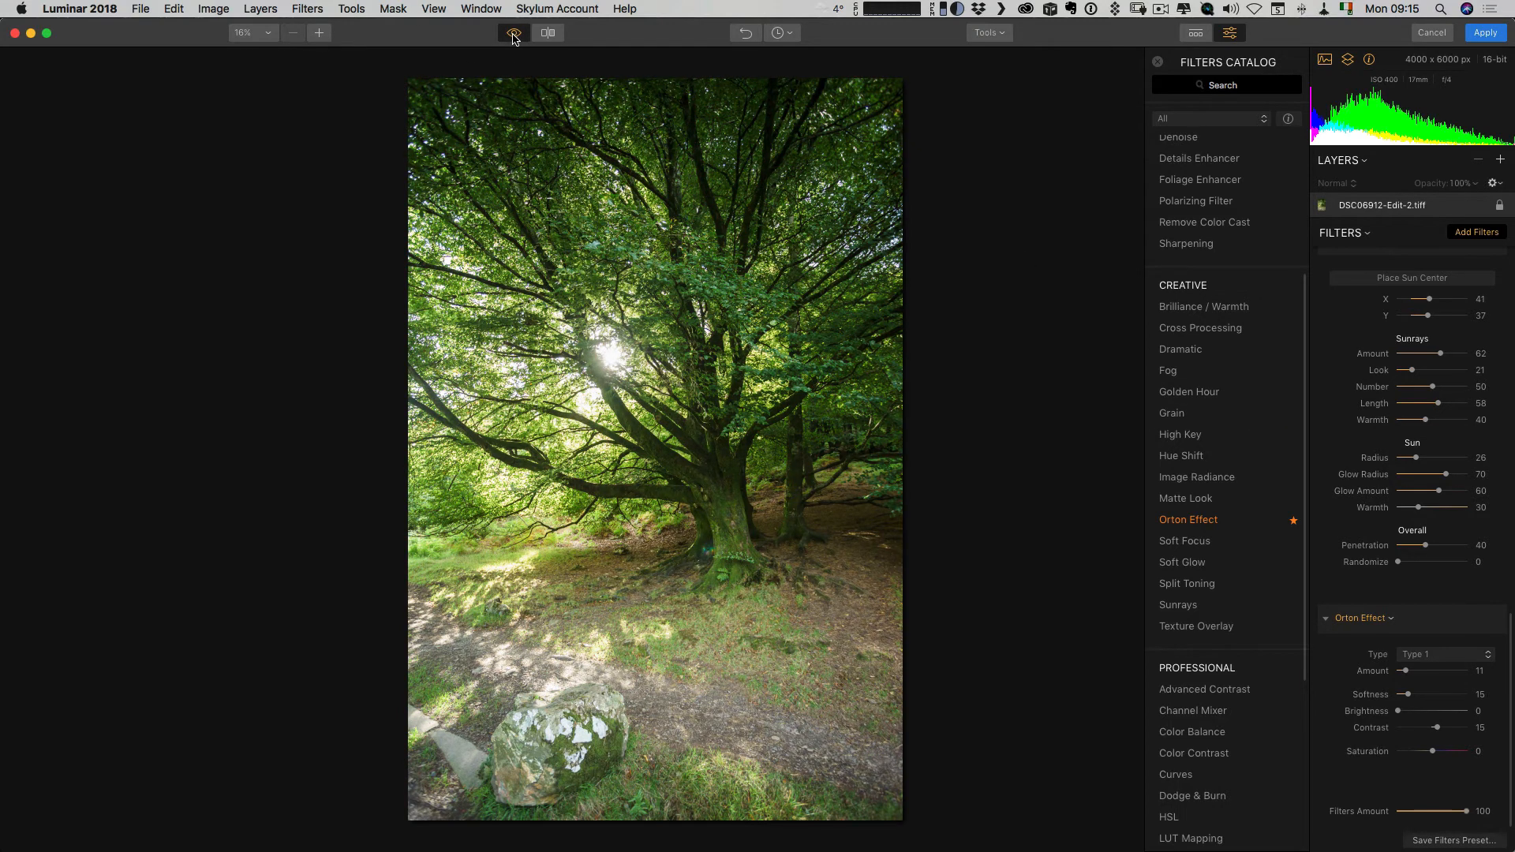
left_click(513, 37)
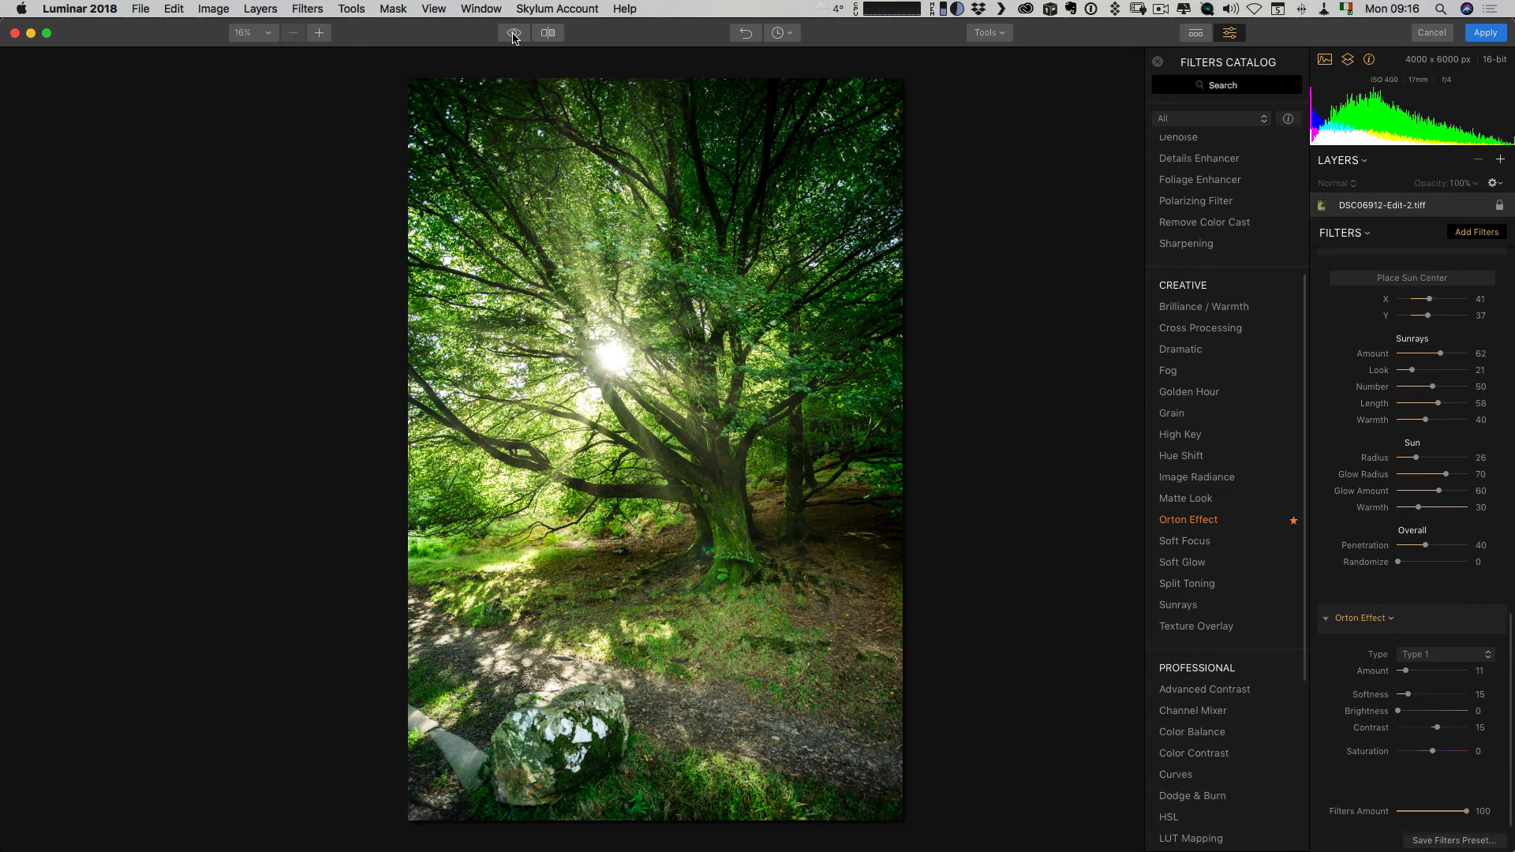
left_click(514, 37)
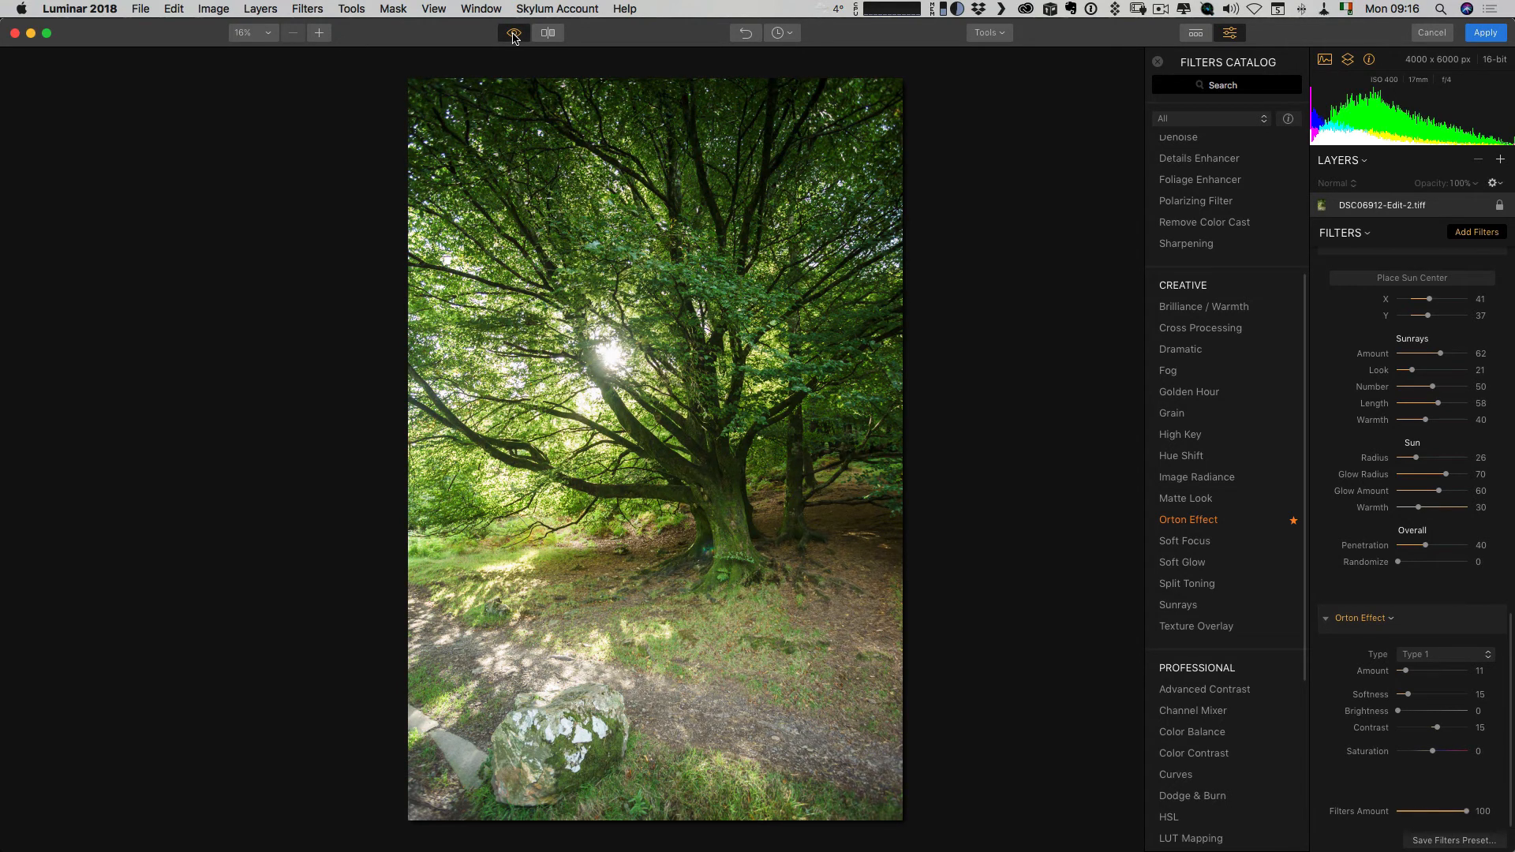
left_click(514, 37)
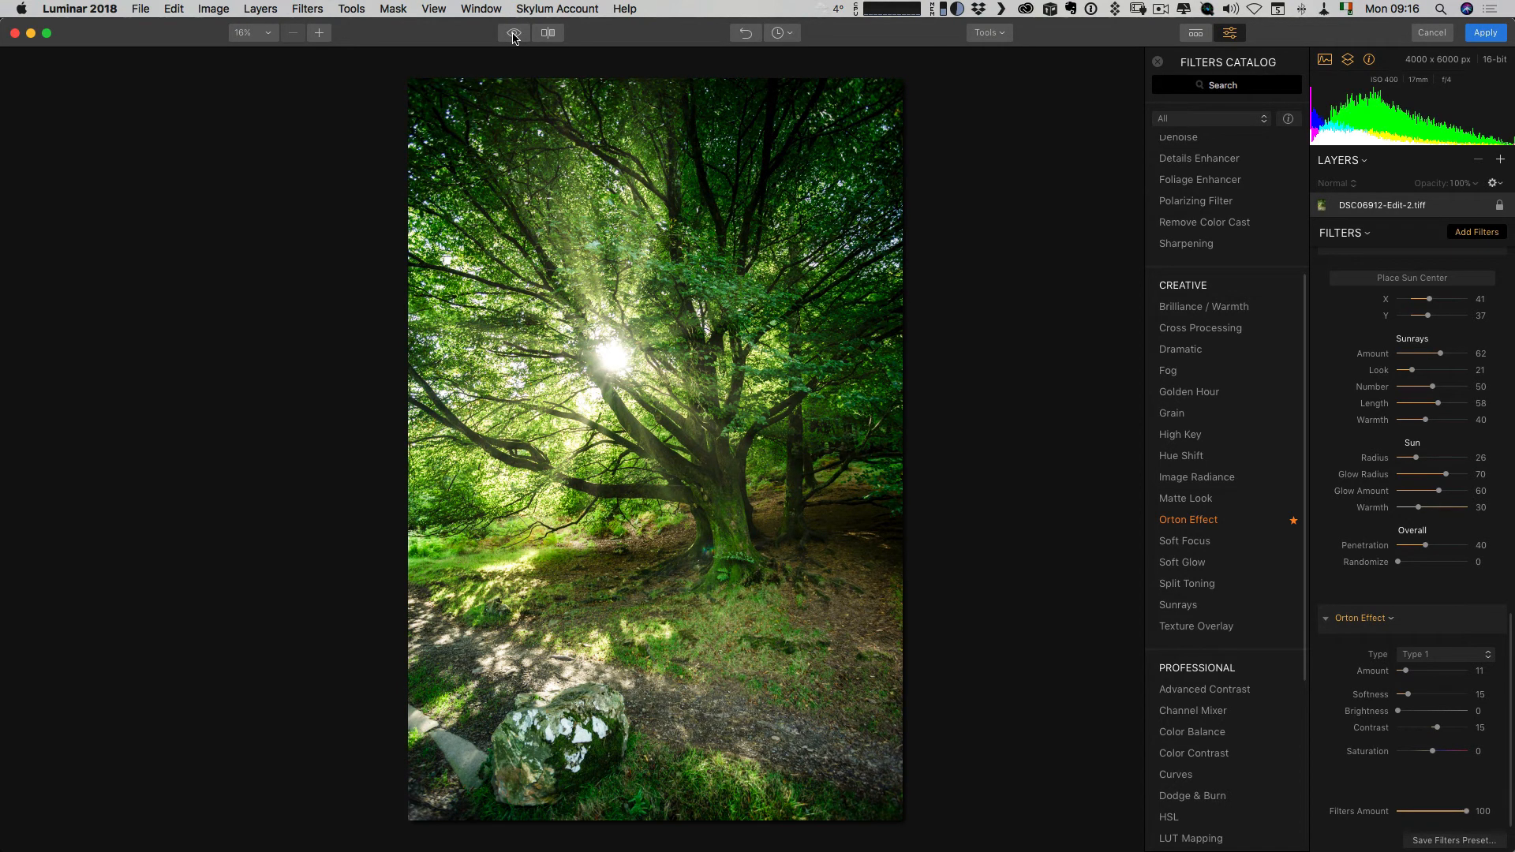
left_click(1470, 37)
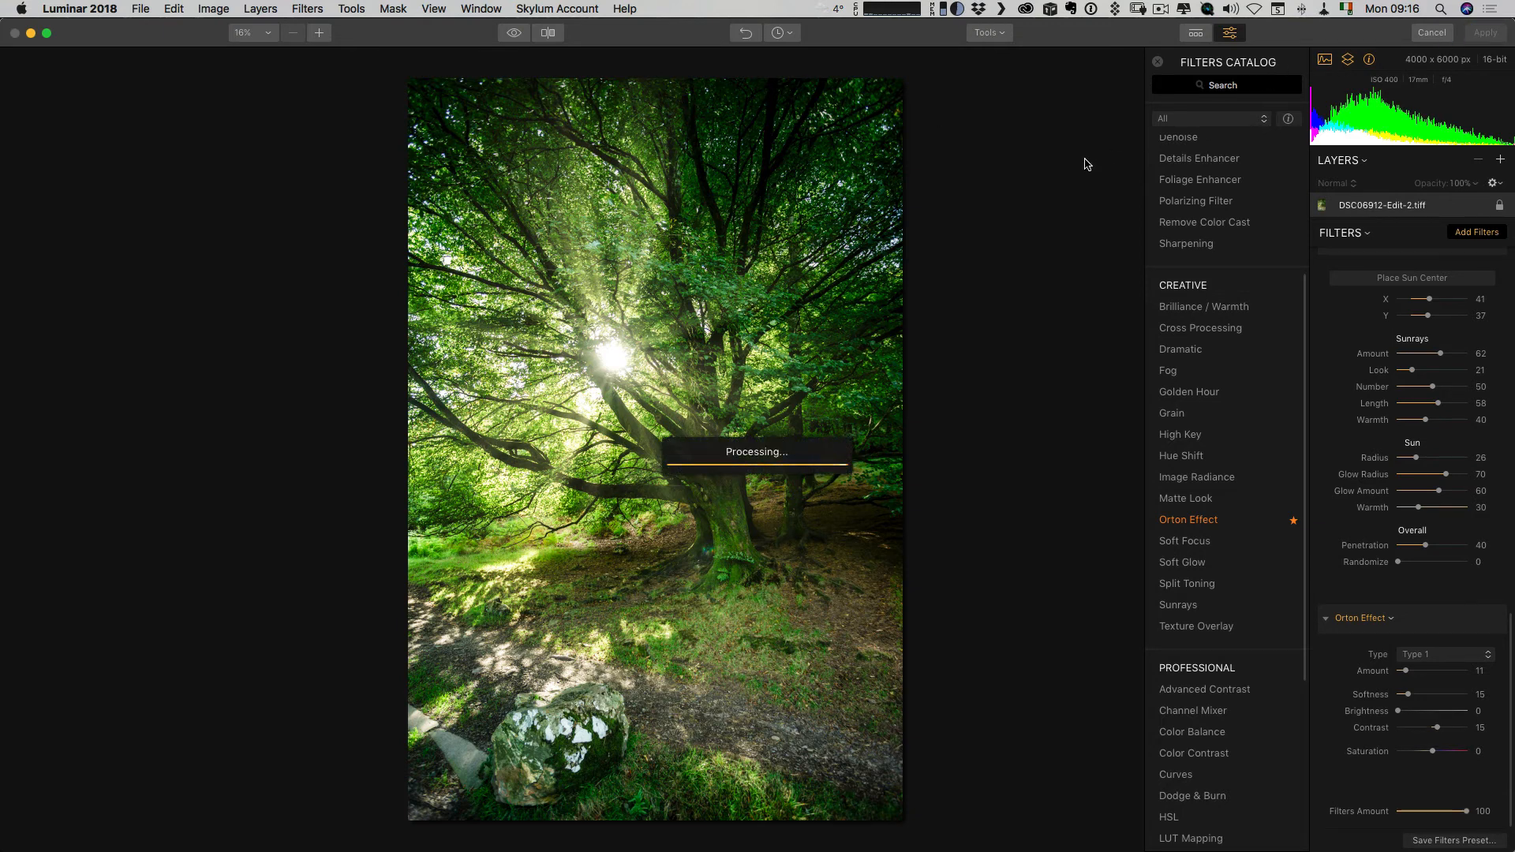